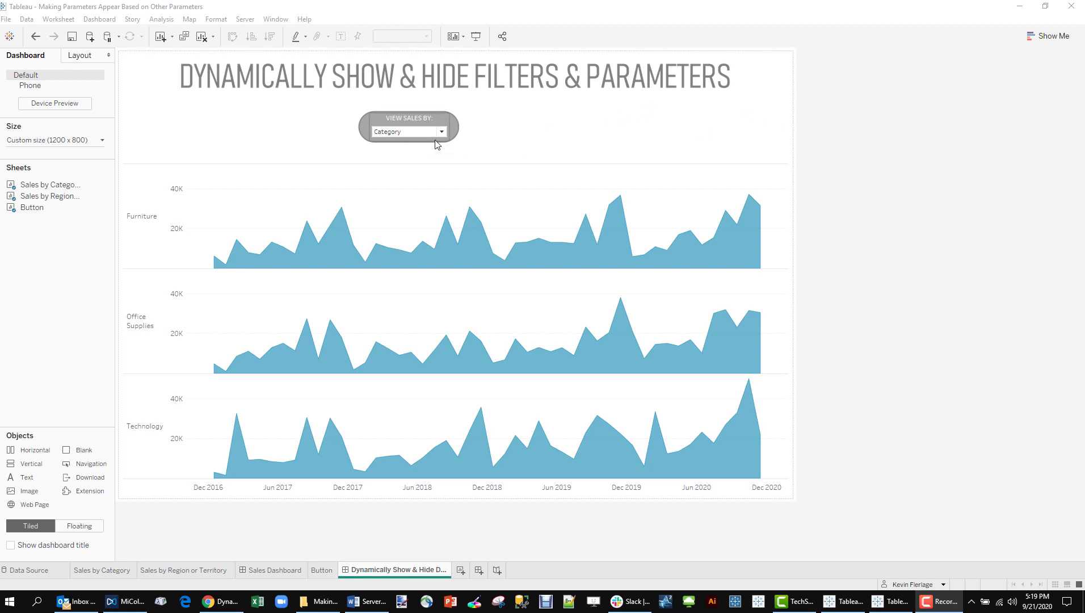
Step: Enter Presentation Mode and cycle View Sales By through Category, ending on Geography
left_click(475, 36)
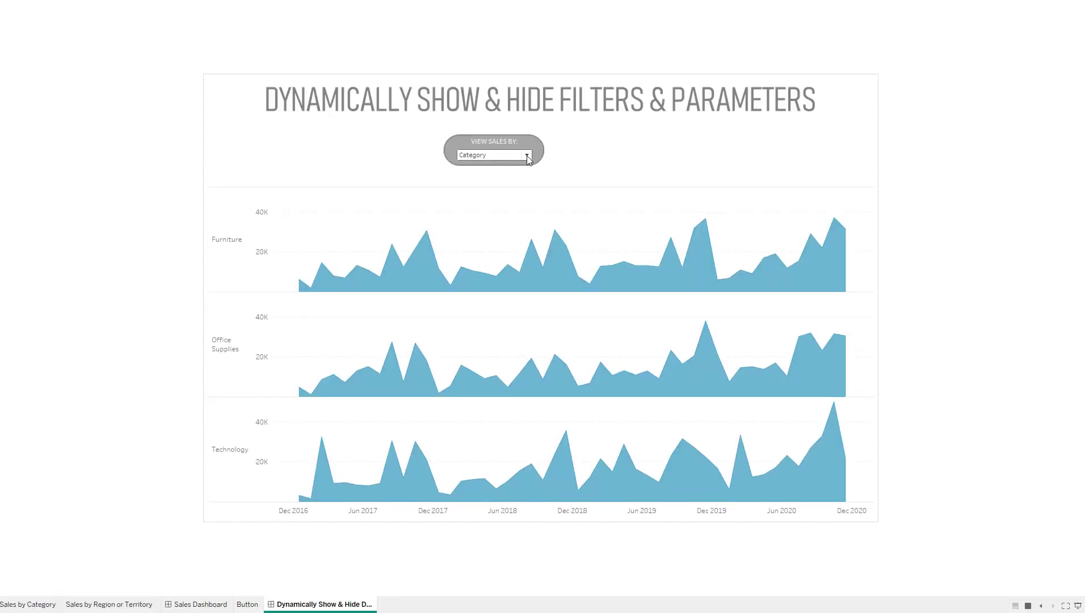
left_click(526, 155)
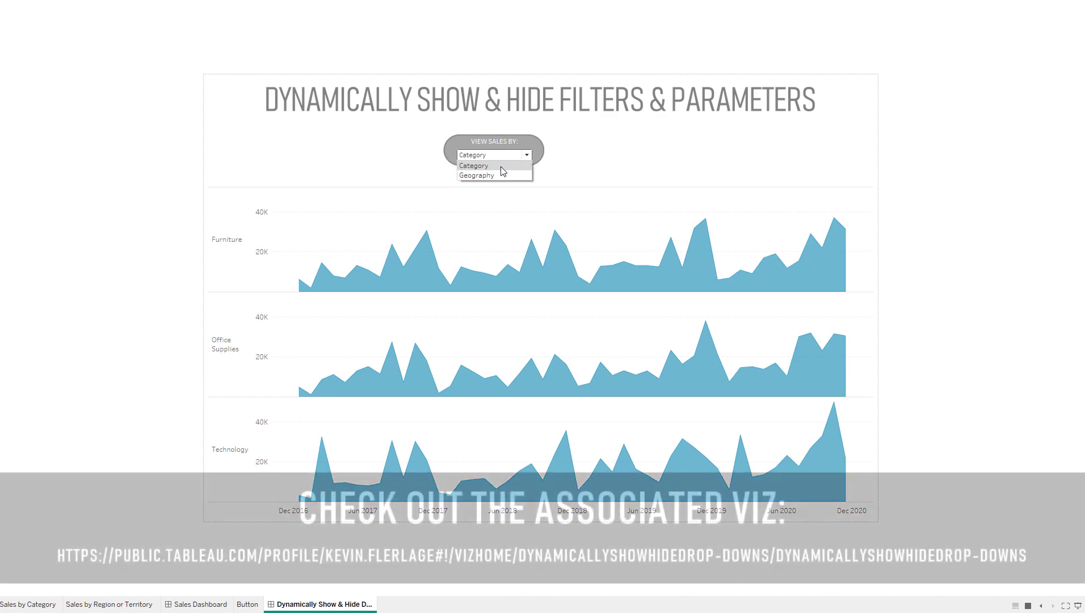
left_click(499, 166)
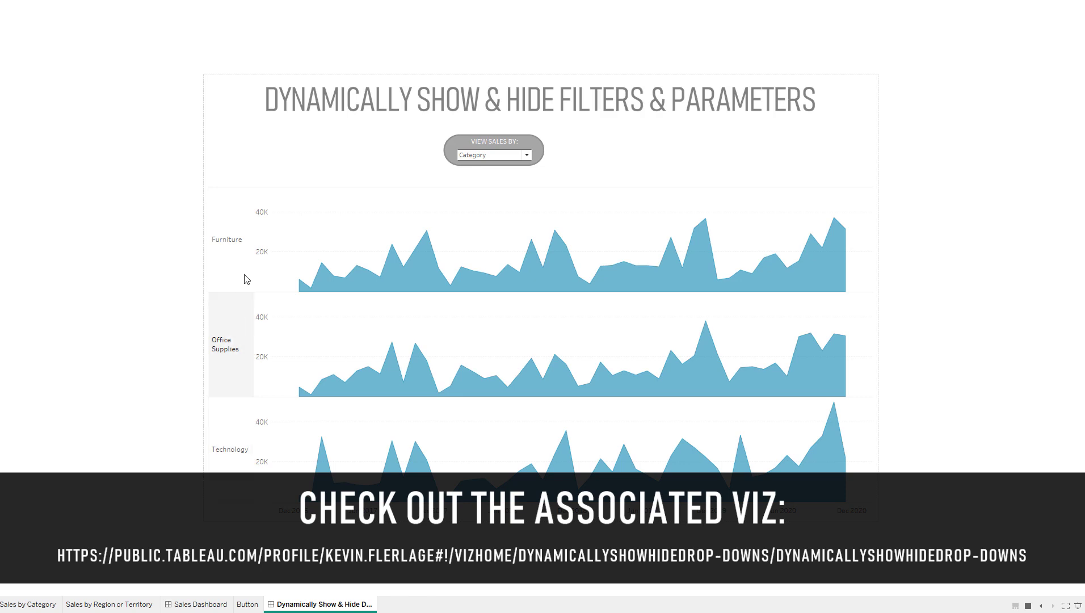
left_click(526, 159)
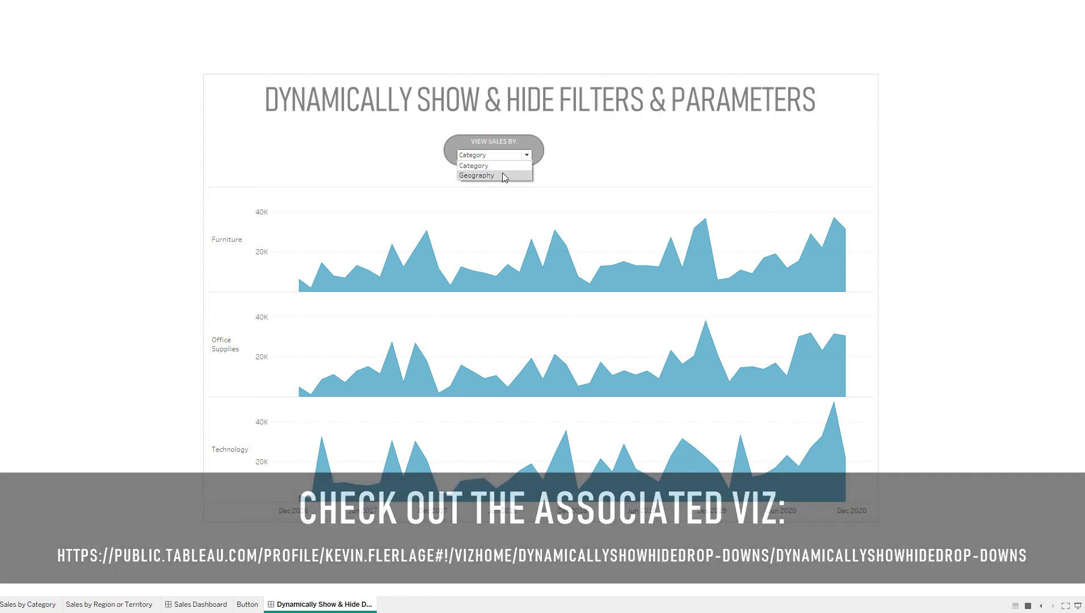
left_click(503, 176)
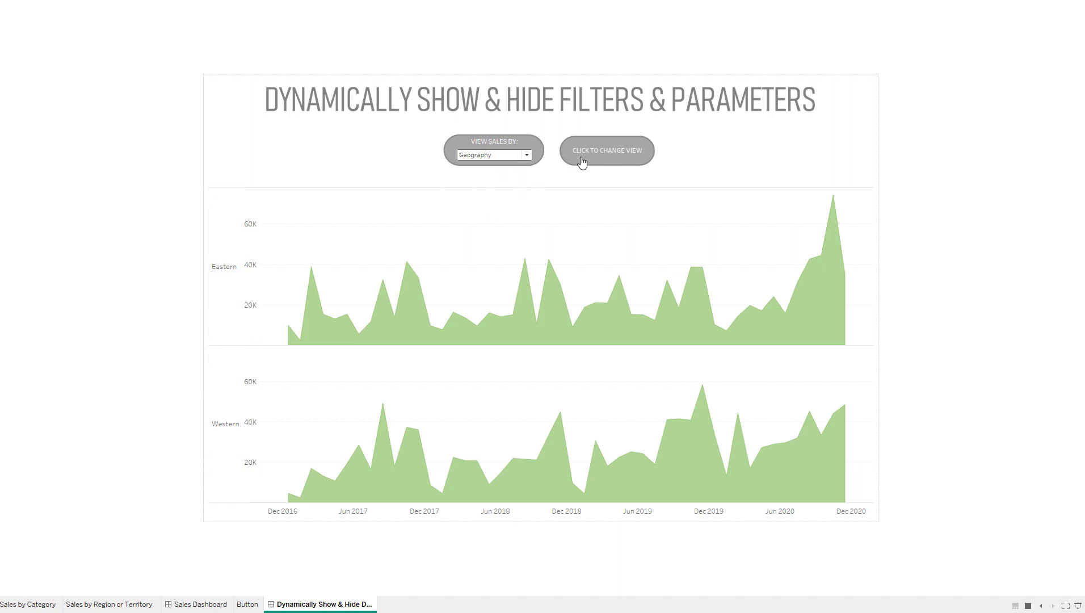
left_click(526, 158)
left_click(509, 175)
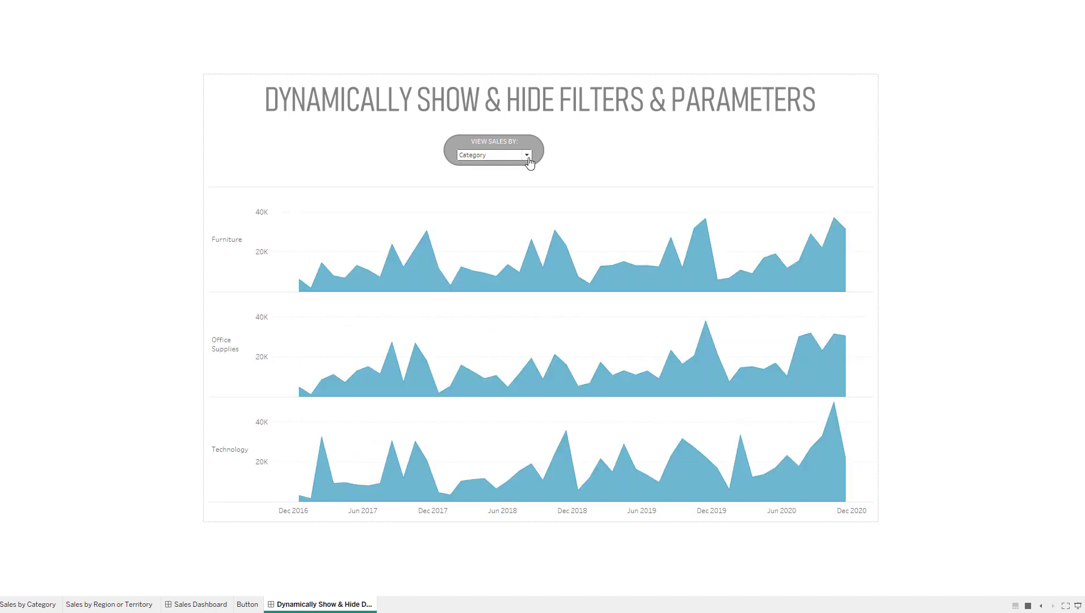
left_click(527, 155)
left_click(523, 173)
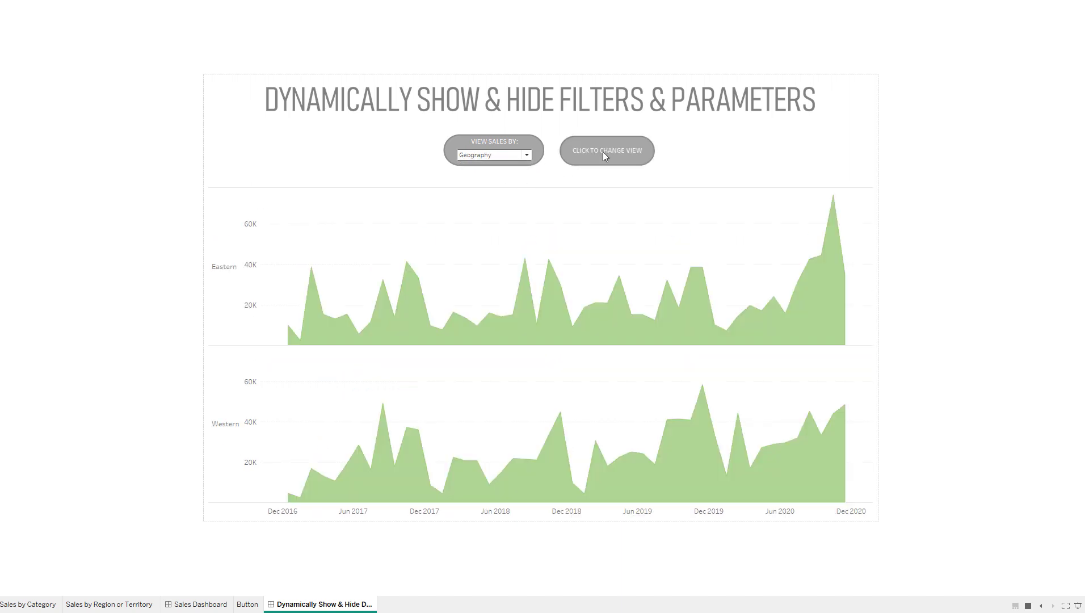
Step: Expand the Territory/Region panel, toggle Region, Territory, then Region, and collapse it
left_click(604, 151)
left_click(639, 192)
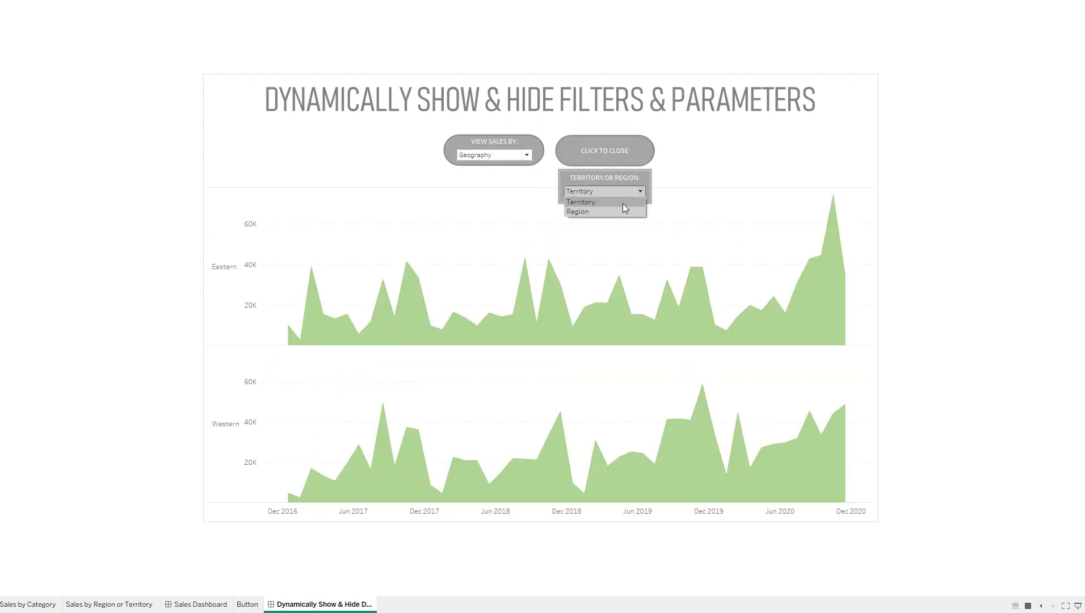
left_click(611, 211)
left_click(636, 193)
left_click(623, 201)
left_click(637, 192)
left_click(623, 213)
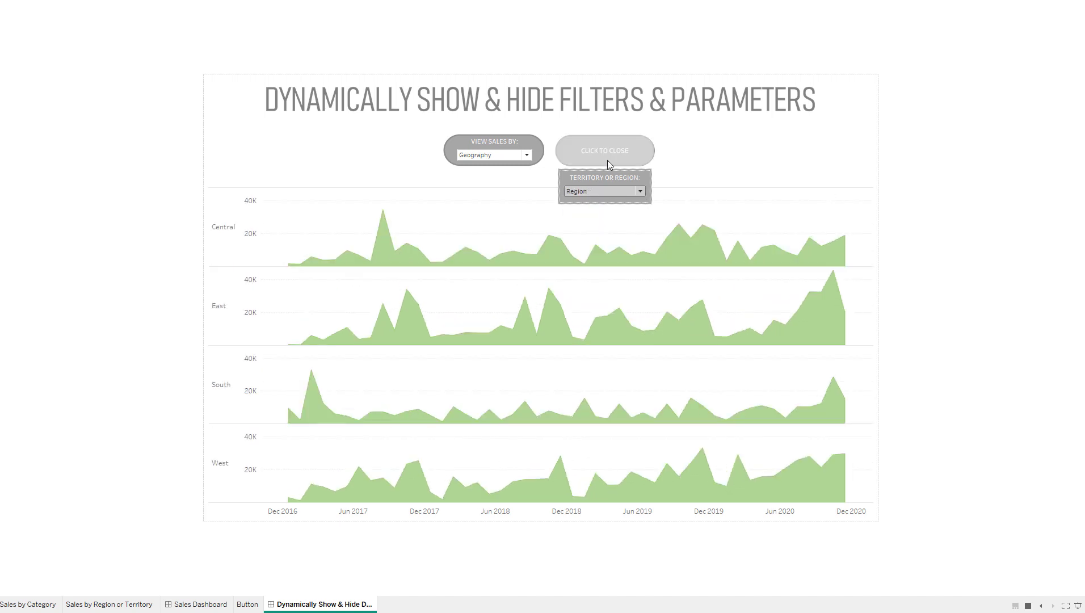
left_click(606, 151)
Step: Switch View Sales By to Category, then back to Geography
left_click(525, 156)
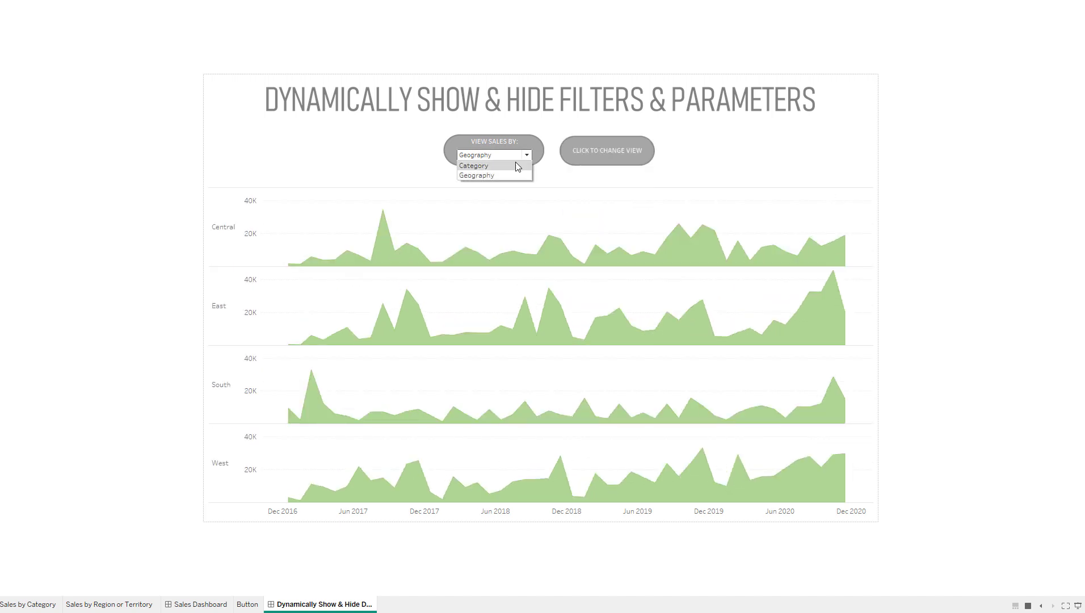
left_click(515, 165)
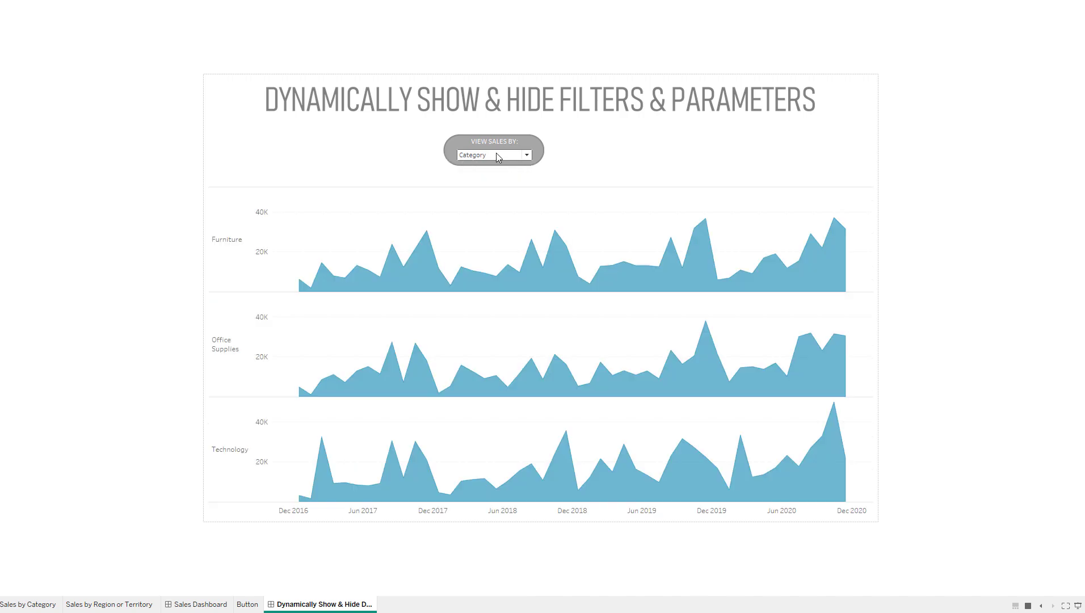
left_click(527, 156)
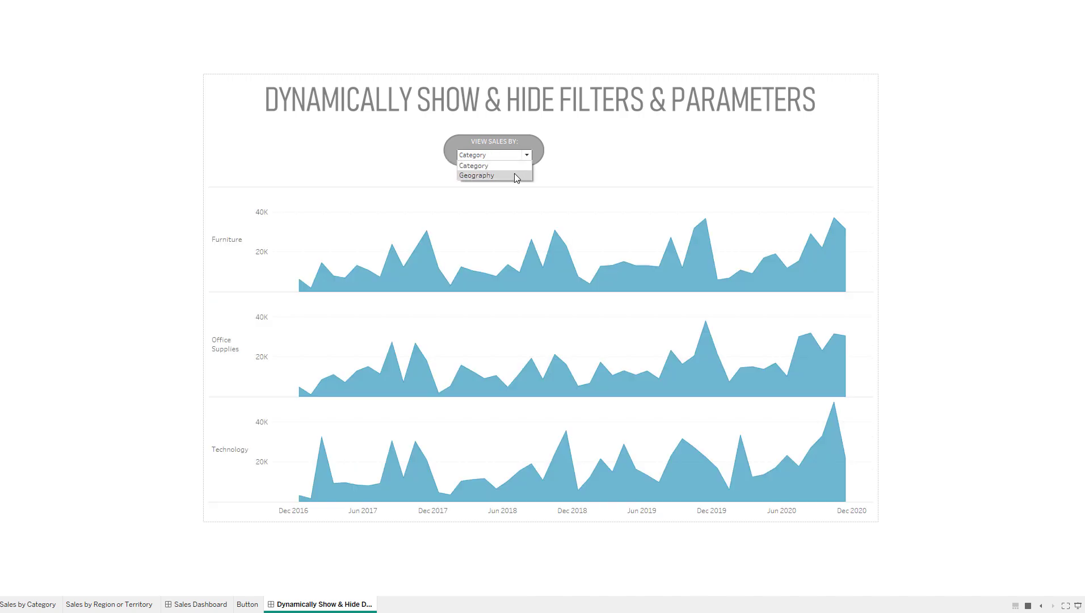
left_click(515, 176)
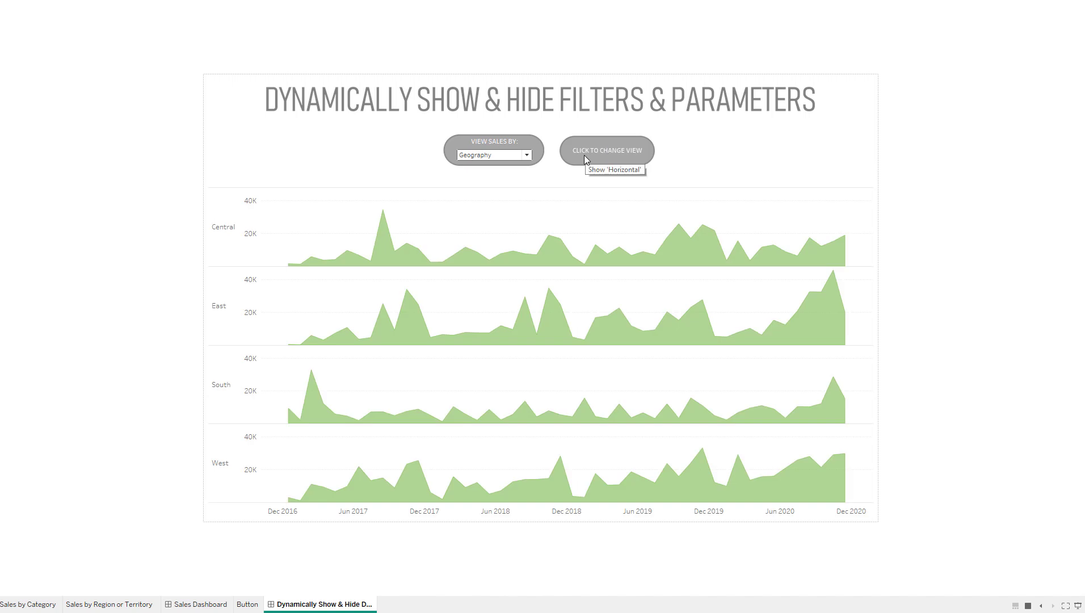
Step: Exit Presentation Mode and set the Sales by Category sheet's View Sales By to Category
key("Escape")
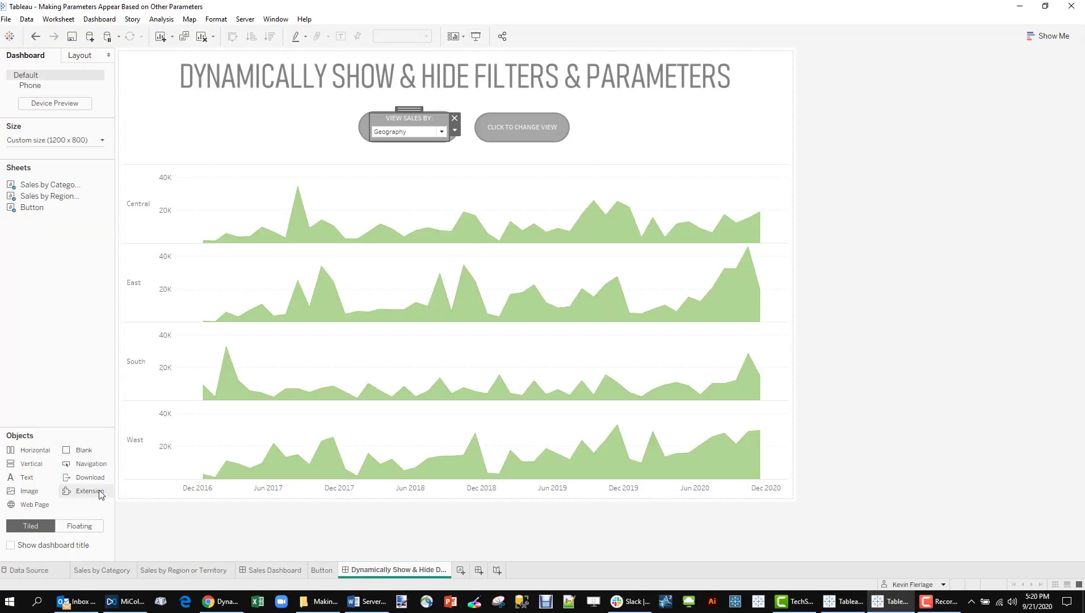
left_click(102, 570)
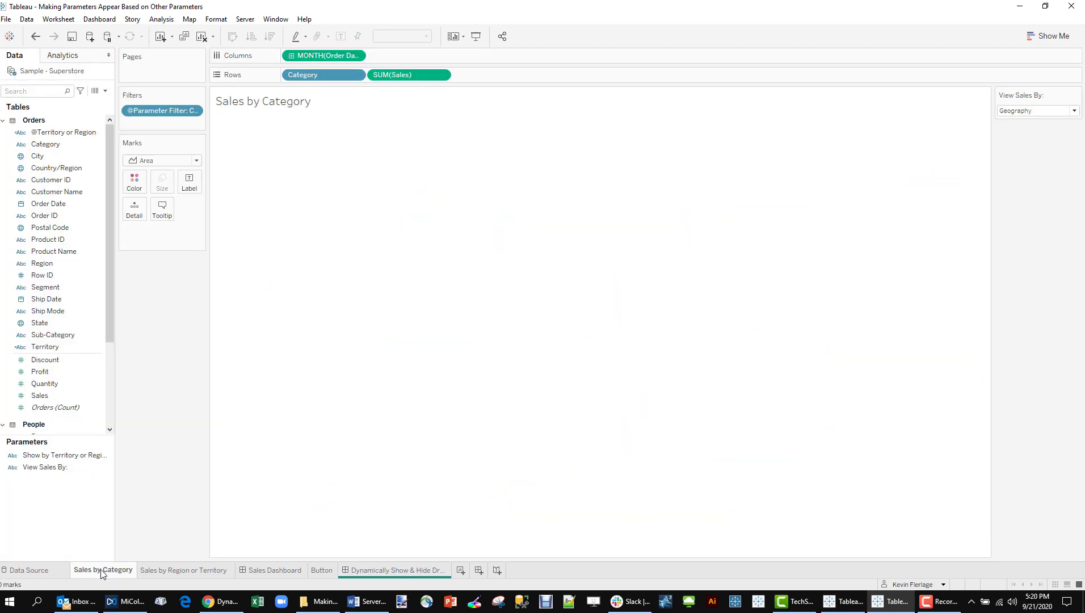
left_click(1028, 114)
left_click(1025, 130)
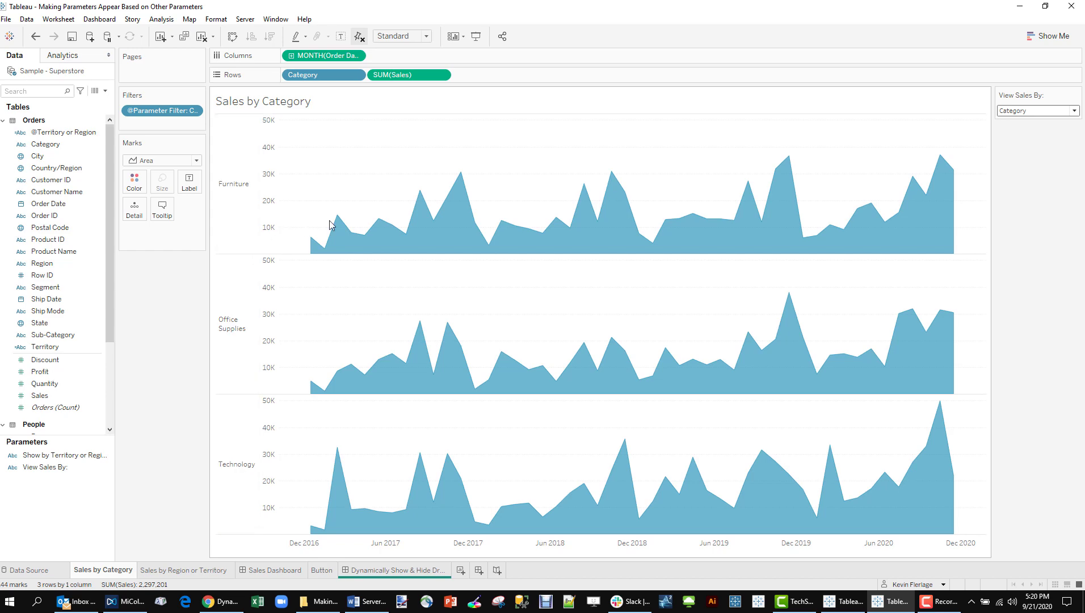
Step: Set Sales by Region or Territory to Geography by Territory, then open the Sales Dashboard
left_click(193, 569)
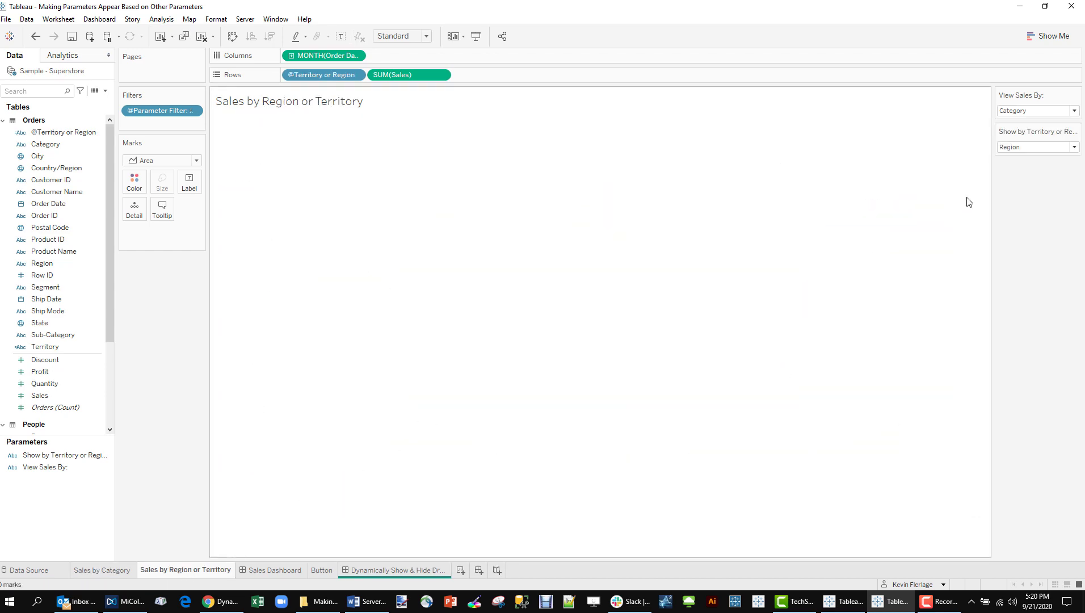
left_click(1015, 109)
left_click(1024, 130)
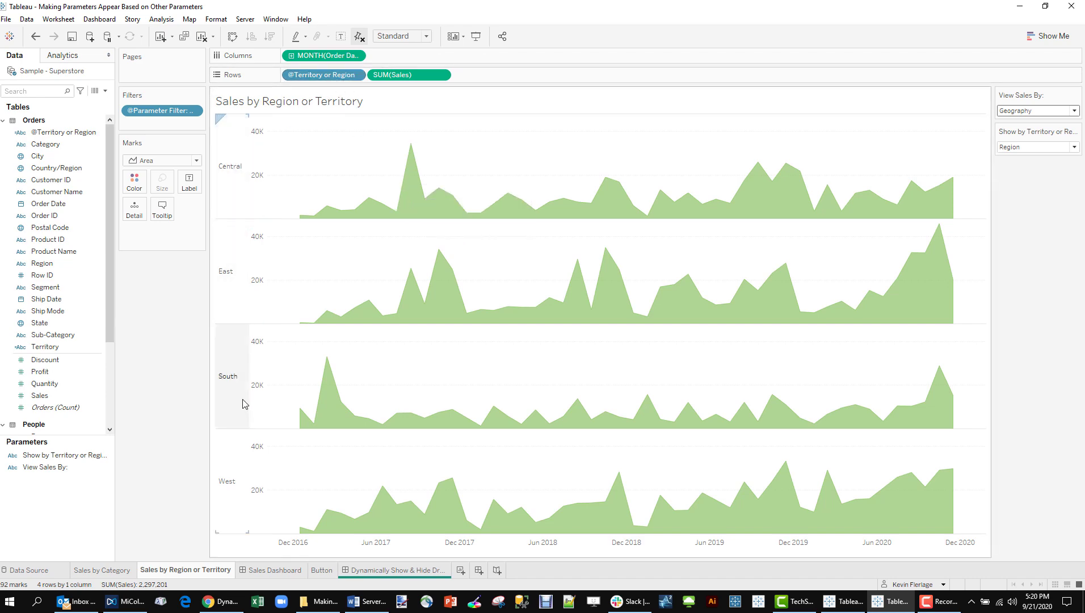
left_click(1042, 148)
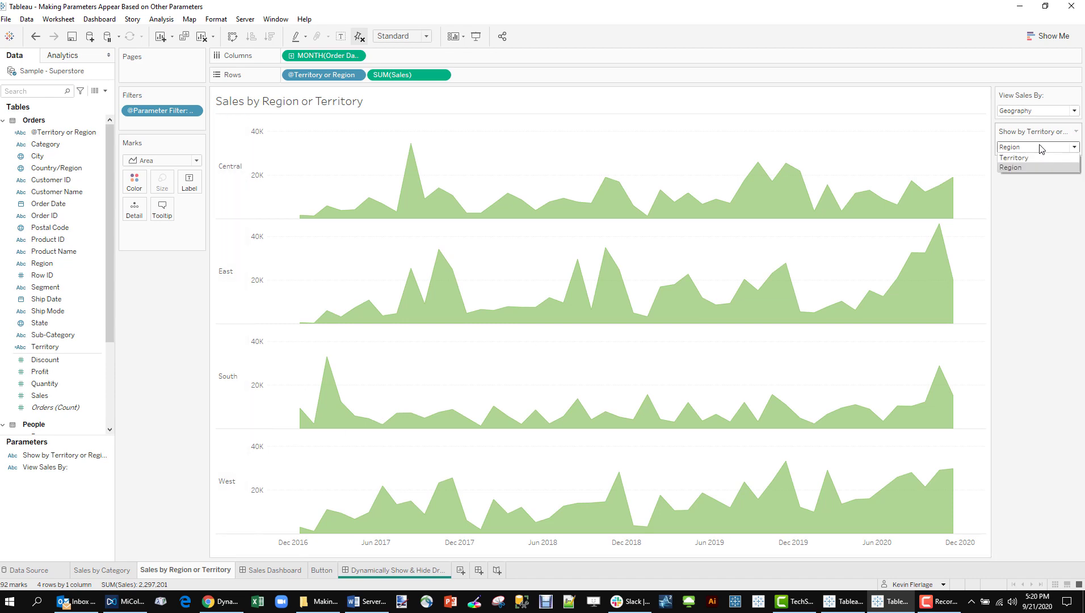
left_click(1014, 158)
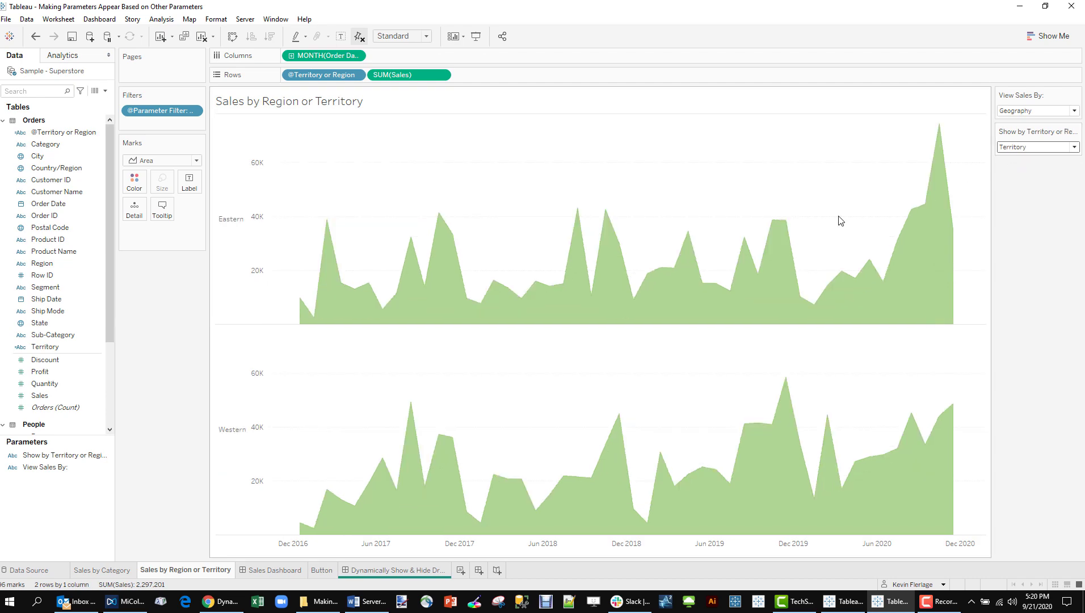
left_click(1032, 148)
left_click(1016, 167)
left_click(1029, 149)
left_click(1013, 157)
left_click(275, 570)
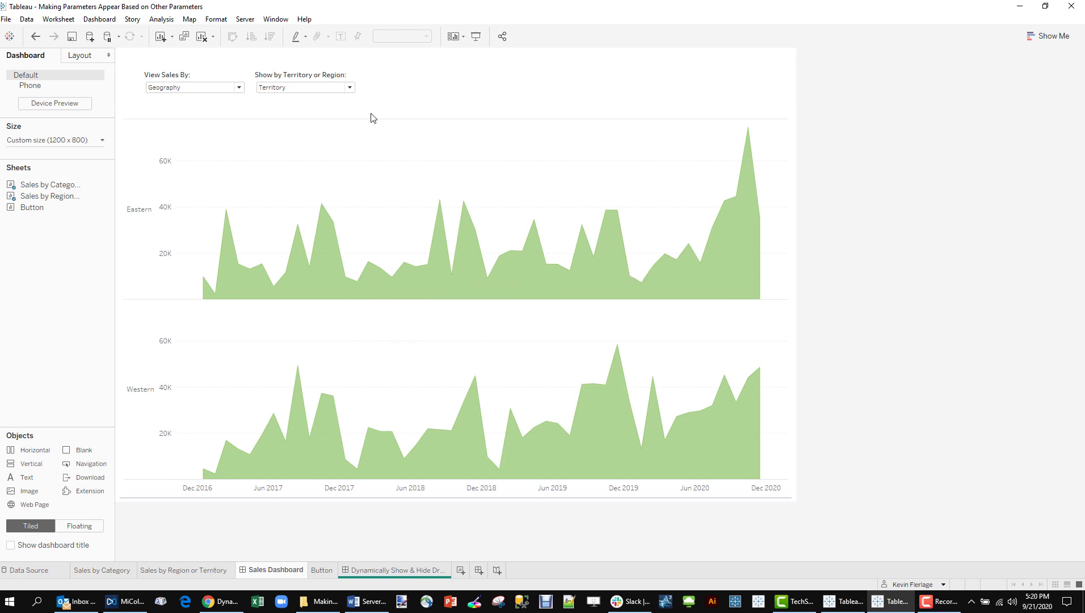
Step: Toggle View Sales By from Category to Geography and back to Category
left_click(239, 88)
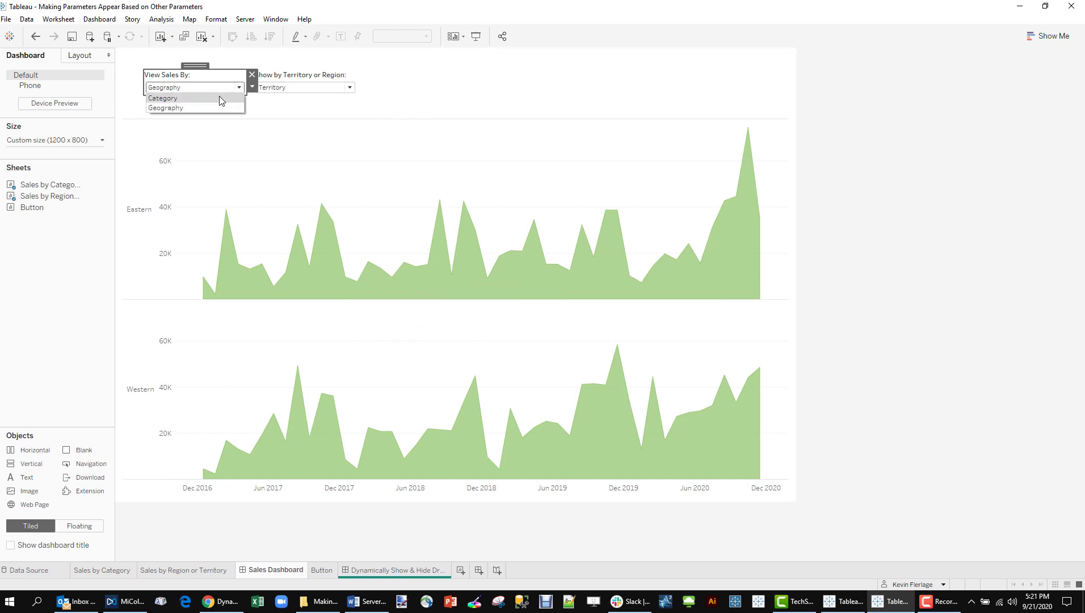
left_click(221, 98)
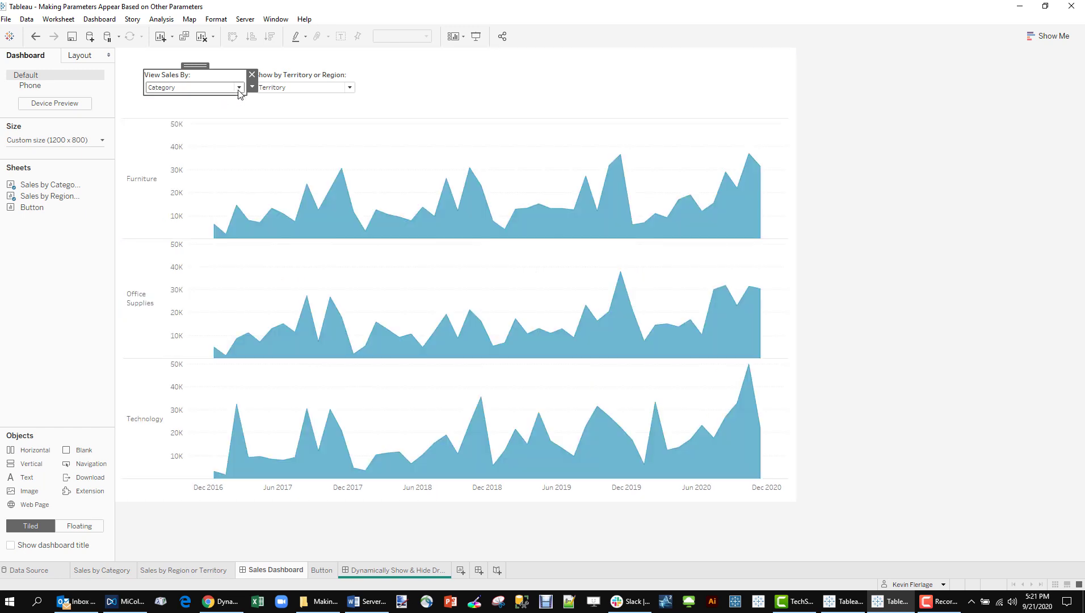
left_click(239, 89)
left_click(221, 109)
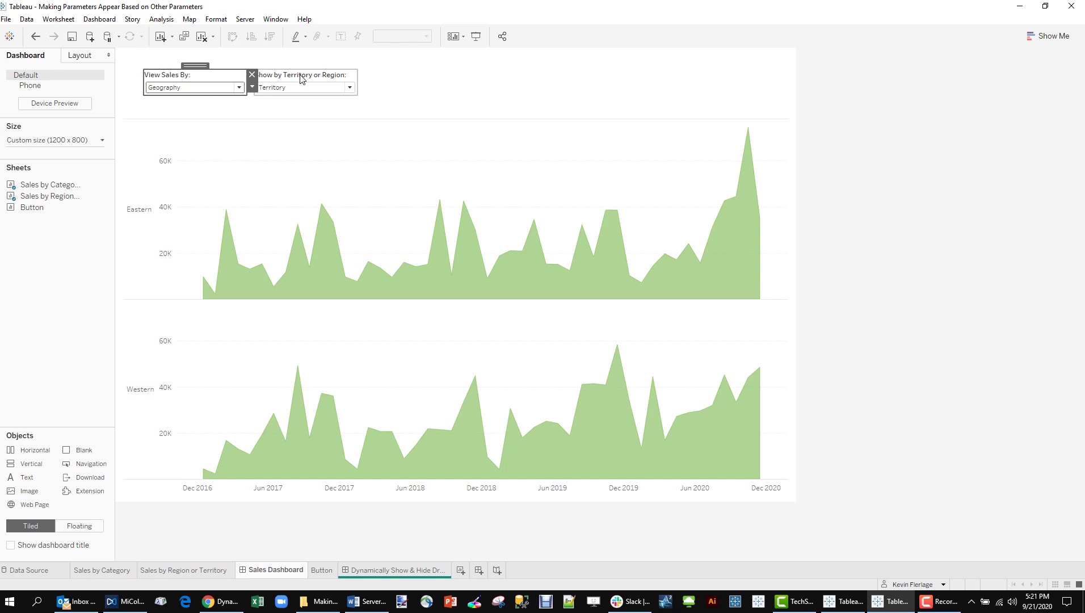
left_click(239, 88)
left_click(235, 98)
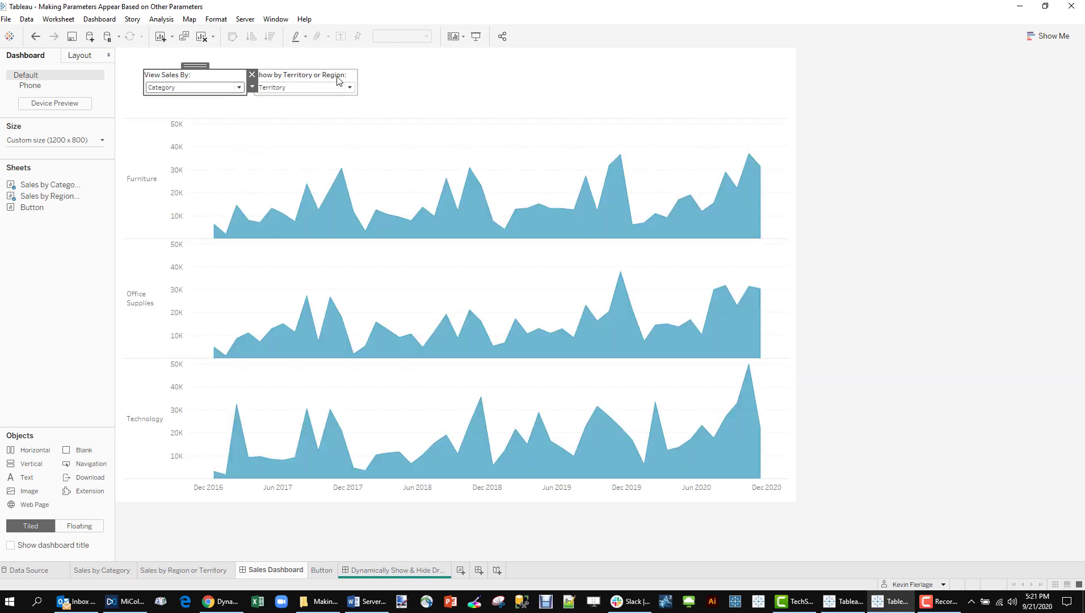
Step: Set Show by Territory or Region to Region
left_click(349, 88)
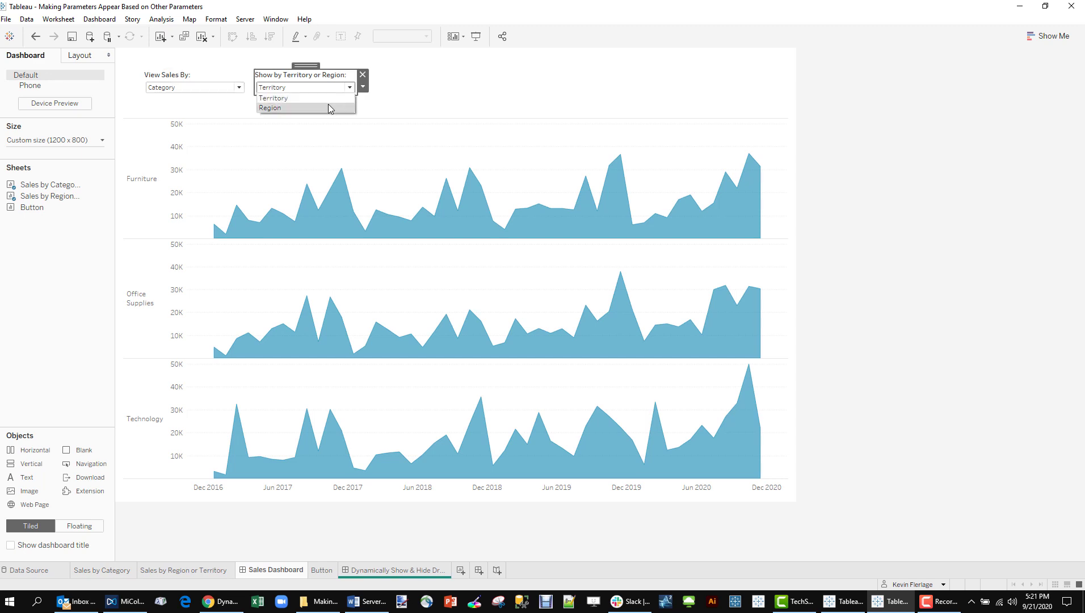
left_click(328, 108)
left_click(349, 87)
left_click(337, 98)
left_click(350, 88)
left_click(318, 108)
left_click(233, 95)
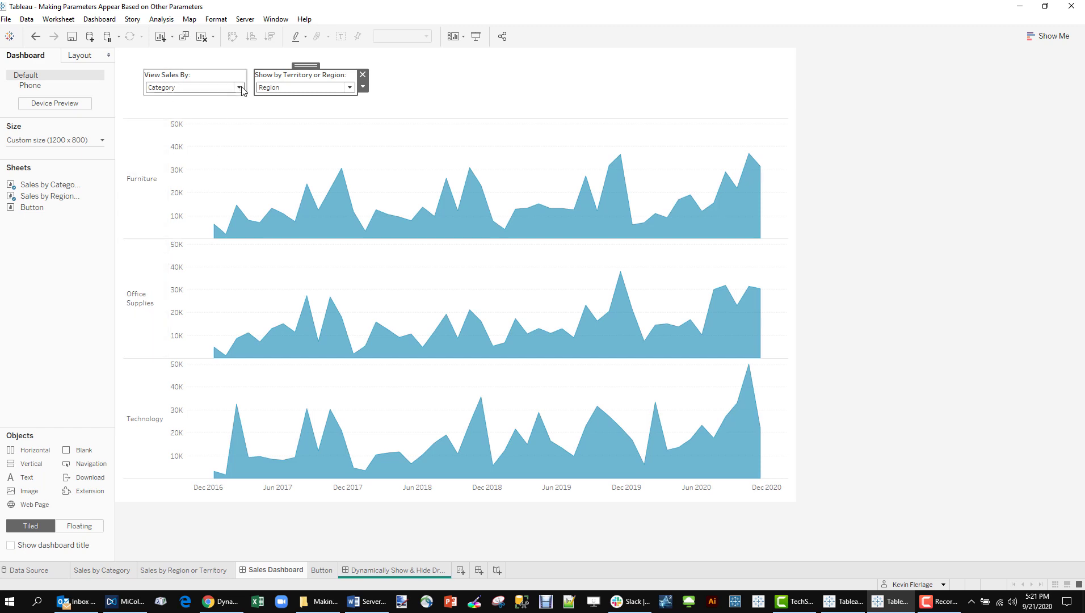
Step: Switch View Sales By to Geography, try Region, then return the breakdown to Territory
left_click(239, 88)
left_click(213, 106)
left_click(325, 87)
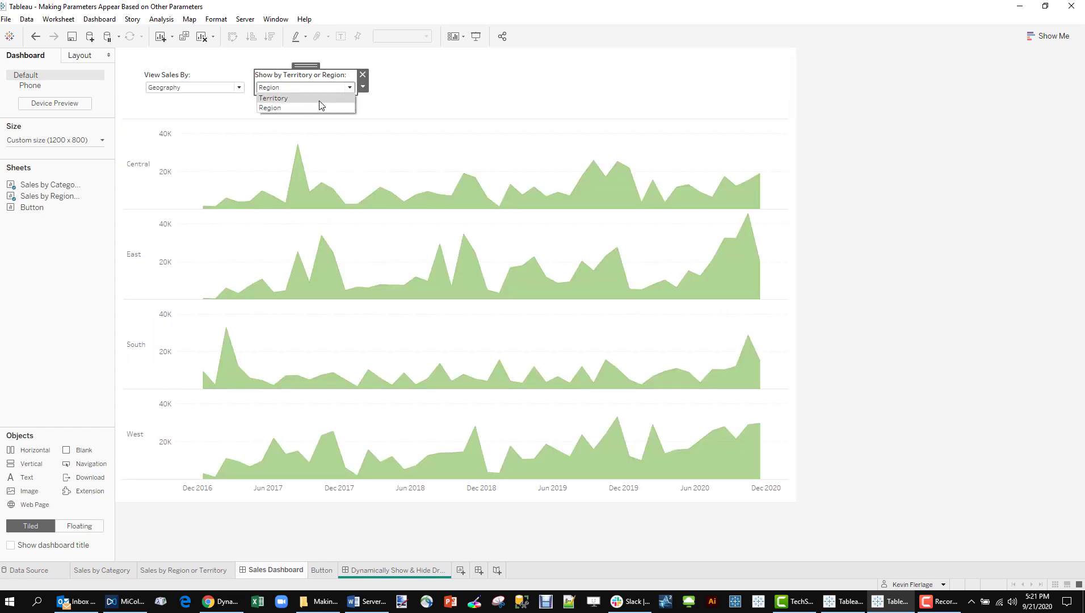
left_click(310, 108)
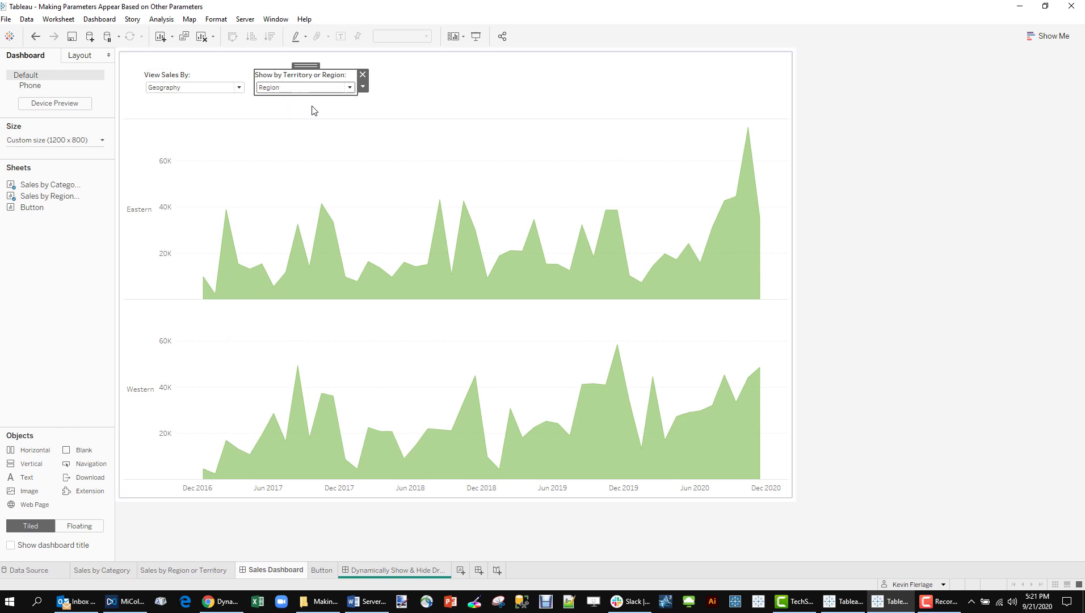
left_click(313, 89)
left_click(309, 97)
Step: Cycle View Sales By through Category and Geography twice, ending on Geography
left_click(238, 88)
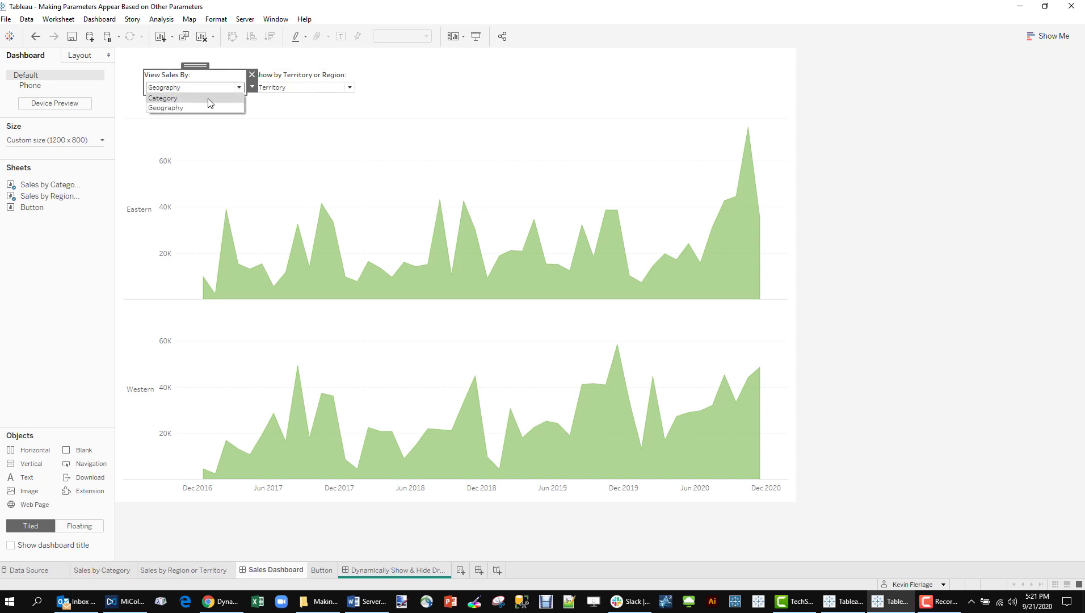
left_click(210, 100)
left_click(216, 89)
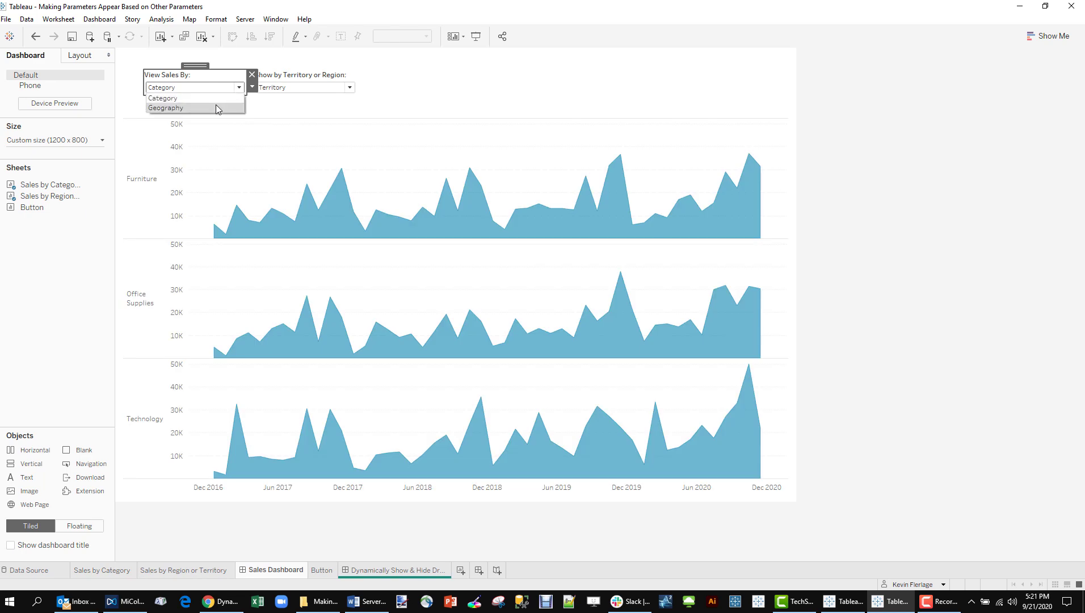
left_click(216, 108)
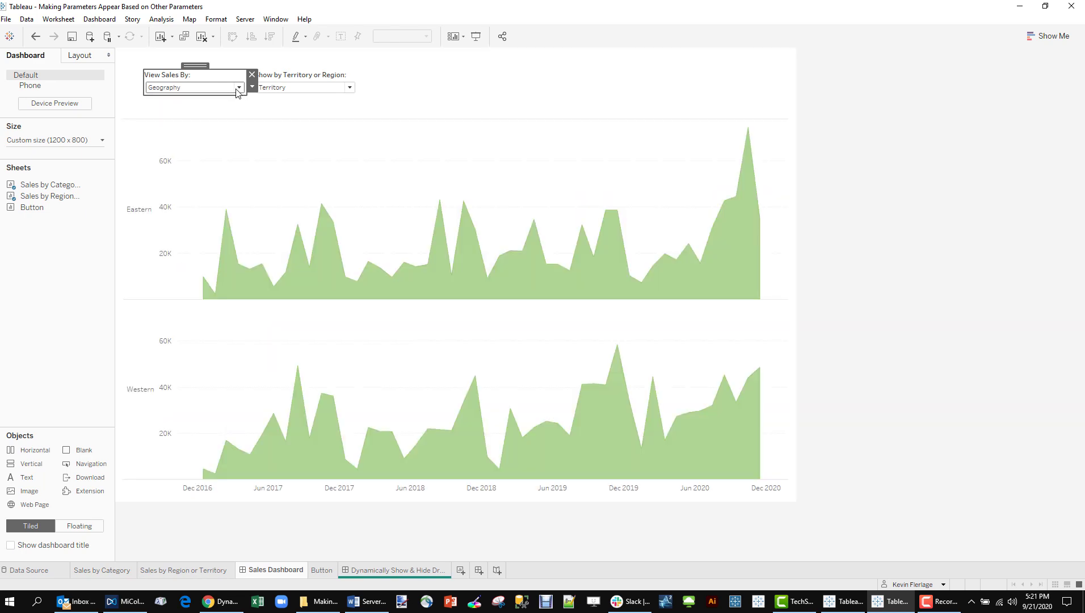
left_click(237, 90)
left_click(230, 99)
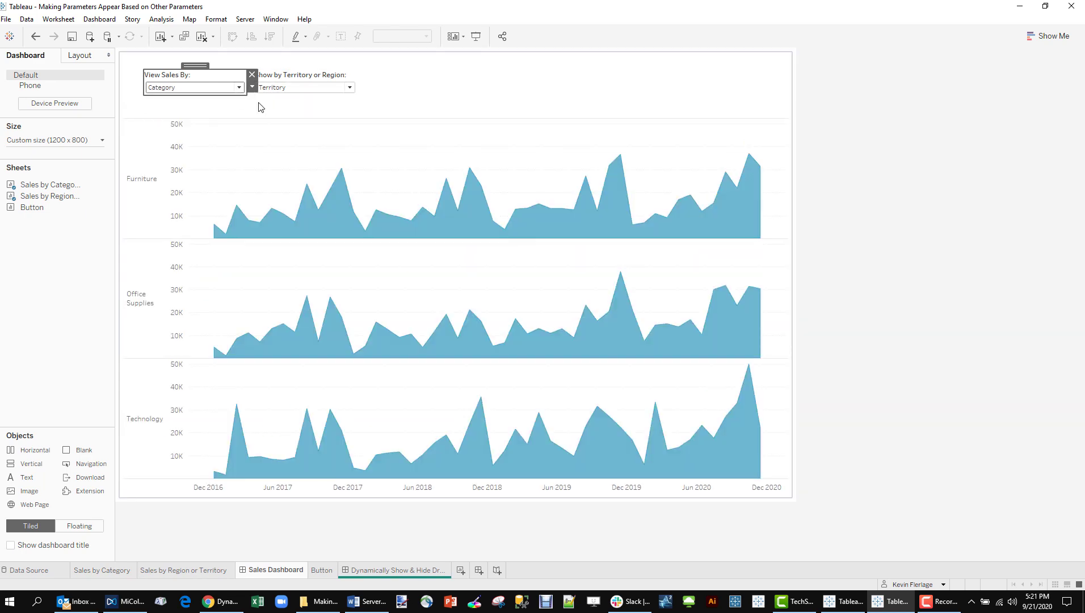
left_click(239, 89)
left_click(235, 106)
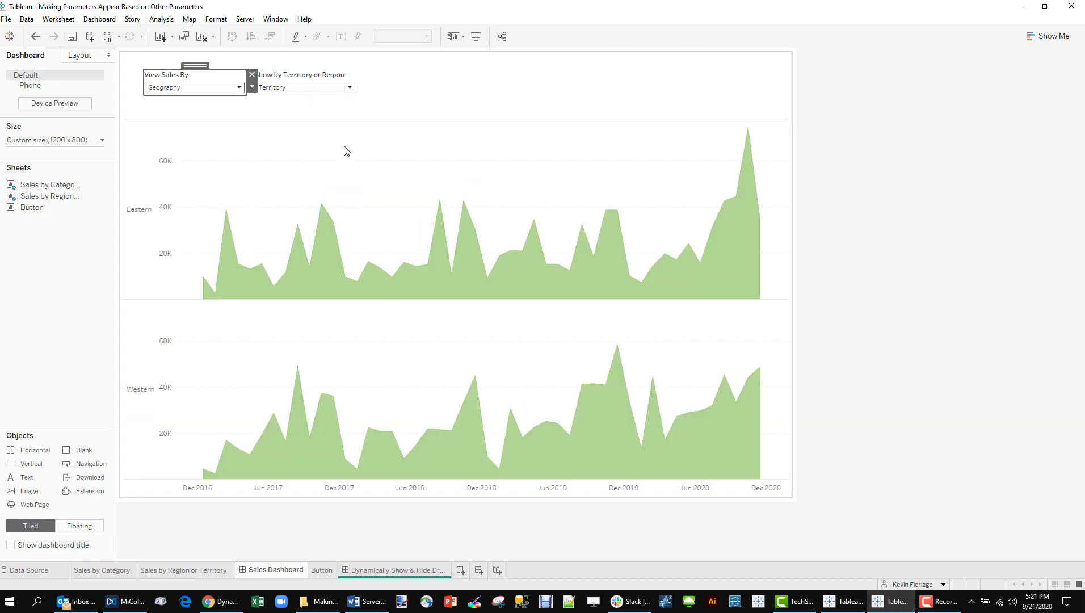
Step: Present the Dynamically Show & Hide Filters & Parameters dashboard and pick Category, then Geography
left_click(407, 569)
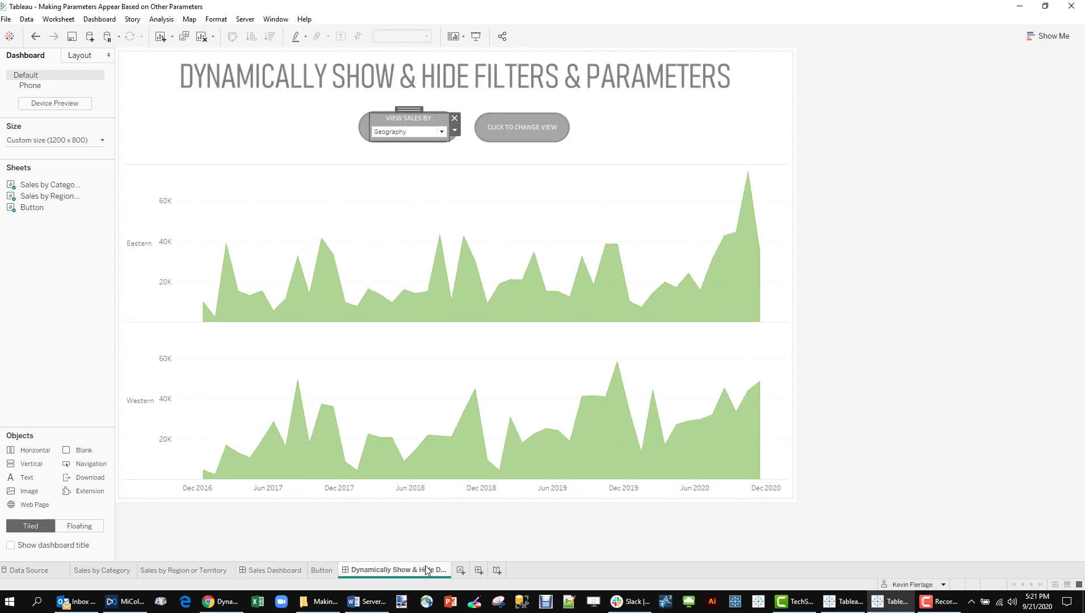
left_click(477, 37)
left_click(527, 153)
left_click(507, 165)
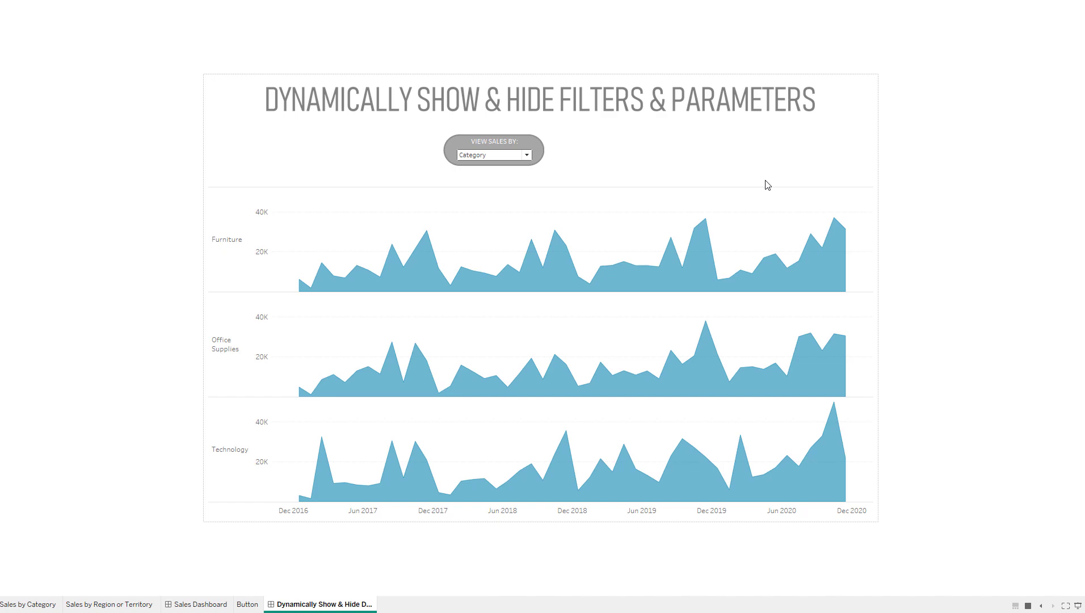
left_click(527, 157)
left_click(507, 177)
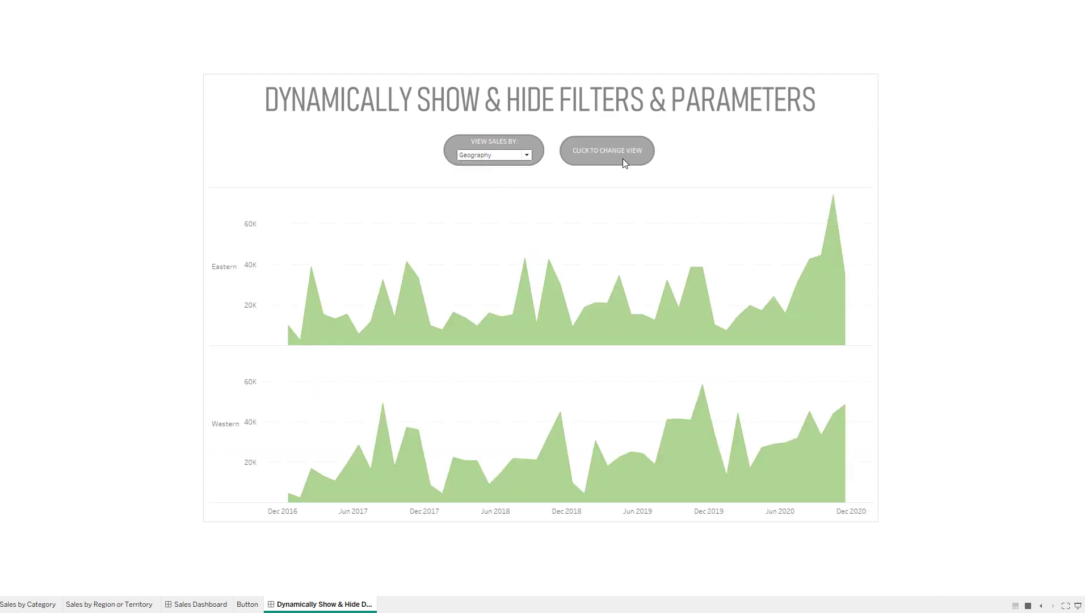
Step: Expand the Territory or Region box, switch to Region and back to Territory, then collapse it
left_click(604, 150)
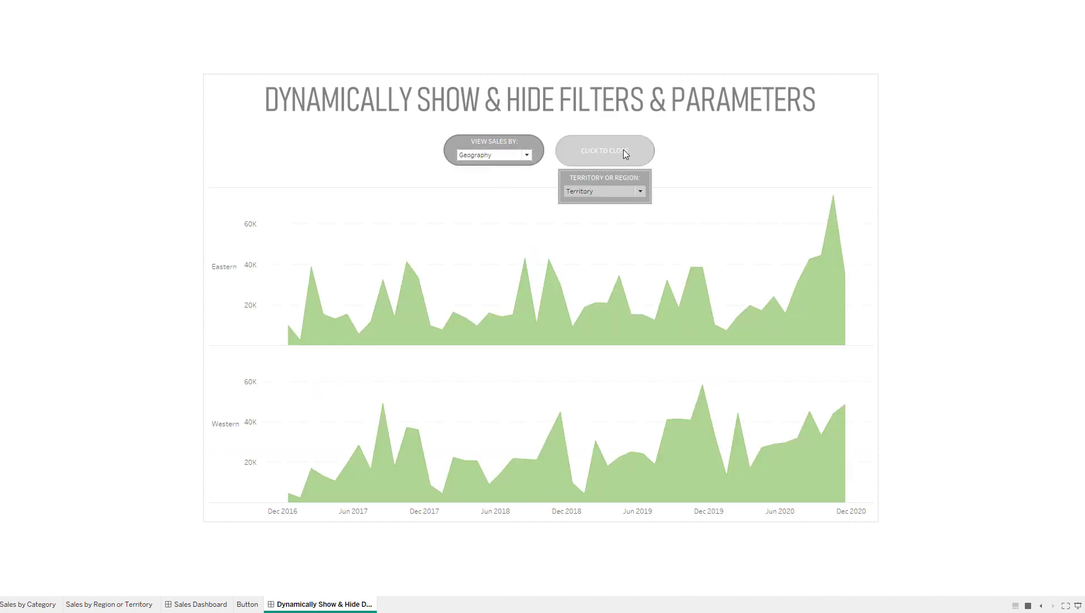
left_click(611, 190)
left_click(604, 209)
left_click(600, 191)
left_click(601, 201)
left_click(611, 148)
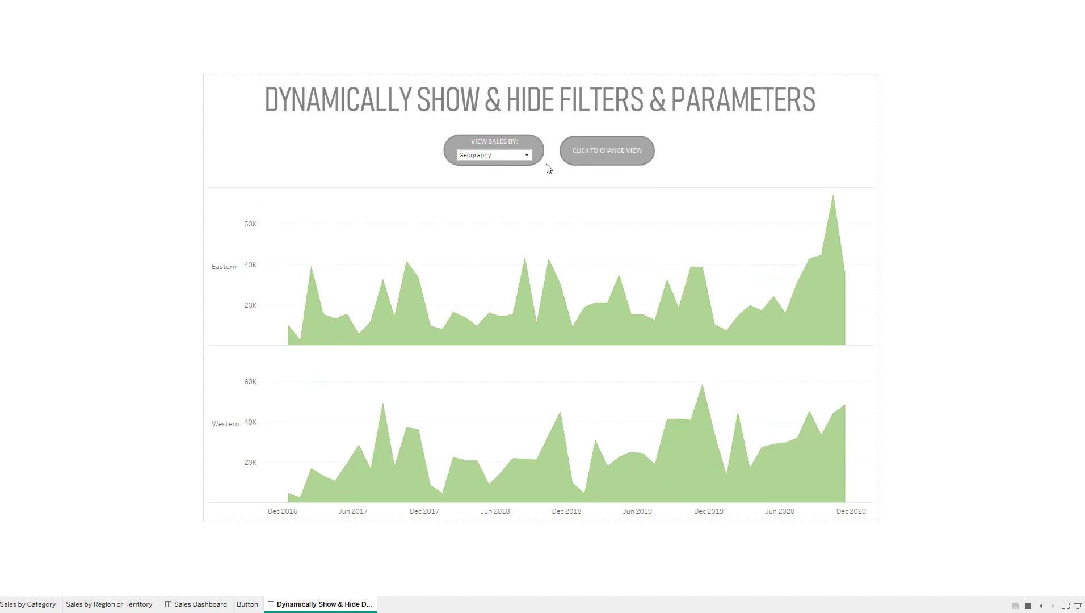
Step: Return View Sales By to Category and exit Presentation Mode
left_click(525, 157)
left_click(514, 165)
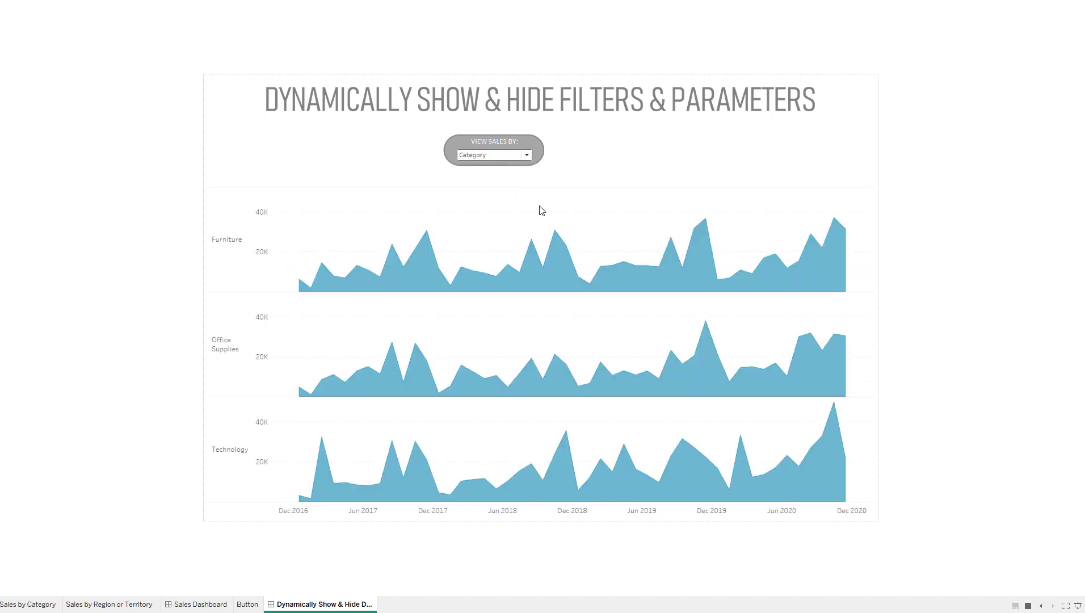
key("Escape")
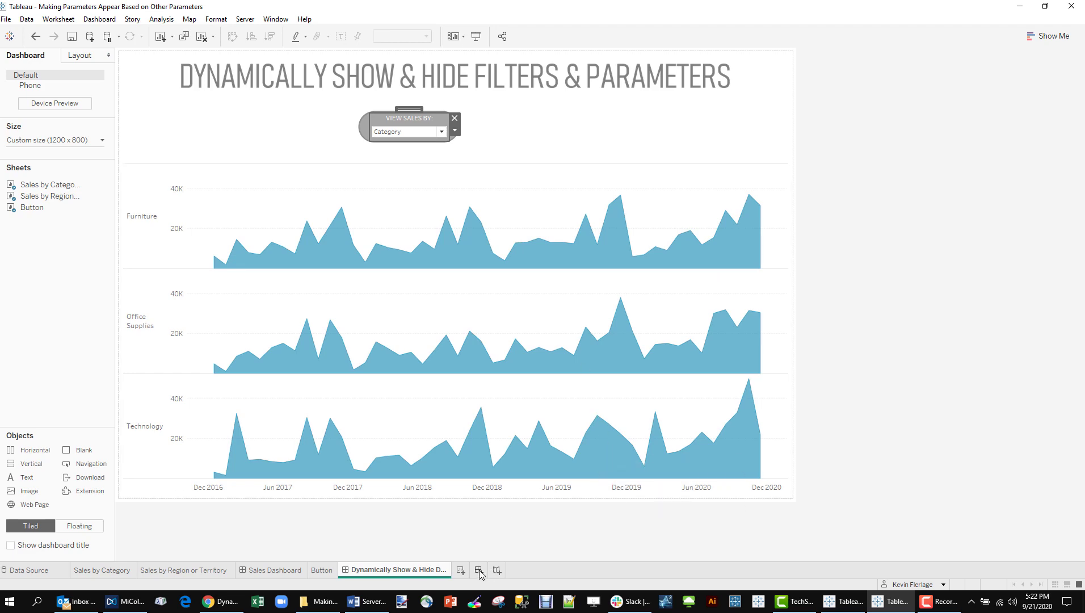
Step: On Sales by Category, inspect the Parameter Filter's Edit Filter settings and cancel
left_click(102, 570)
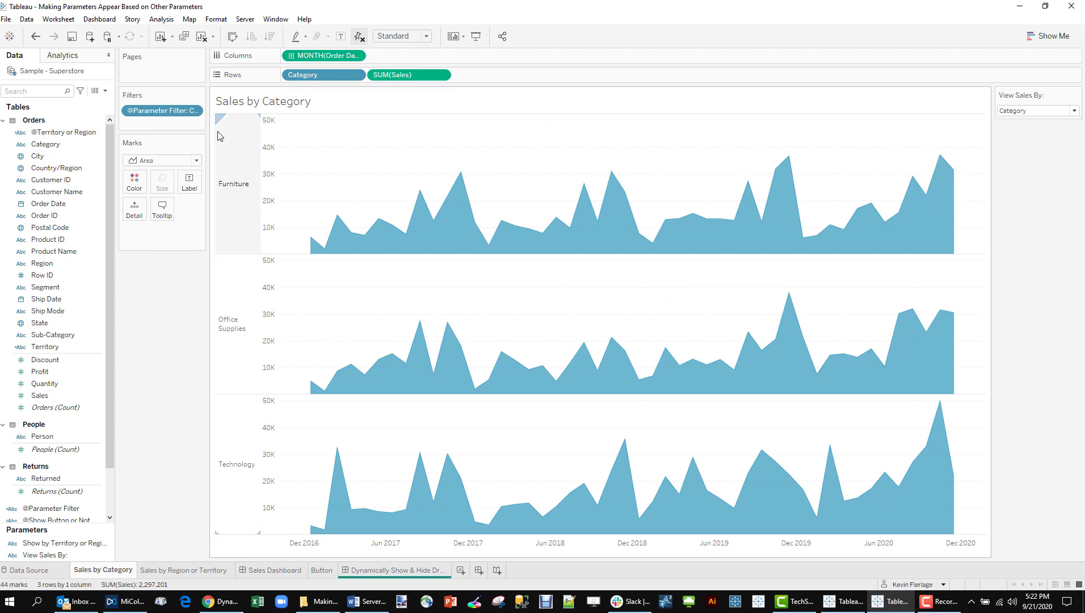
left_click_drag(207, 114, 239, 113)
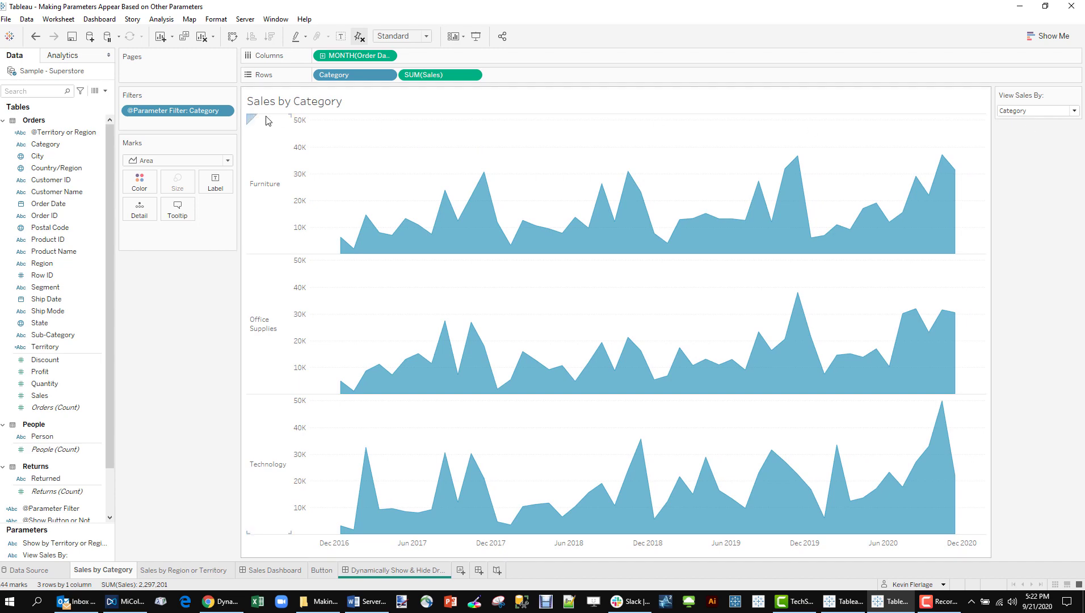
right_click(188, 113)
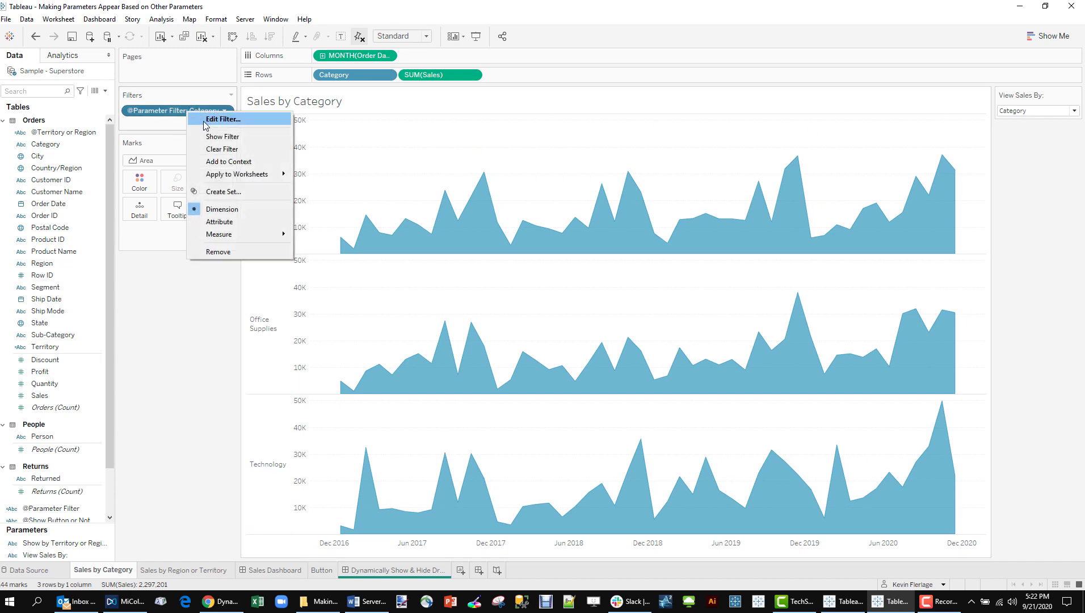
left_click(206, 120)
left_click(594, 439)
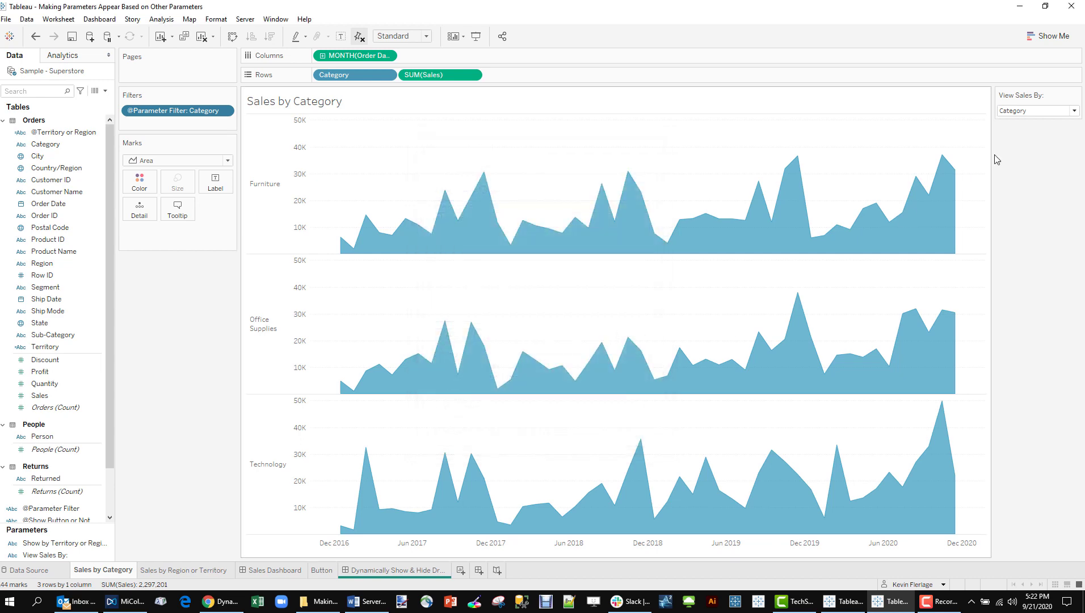
Step: Set View Sales By to Geography and recheck the Parameter Filter settings without changes
left_click(1012, 111)
left_click(1019, 132)
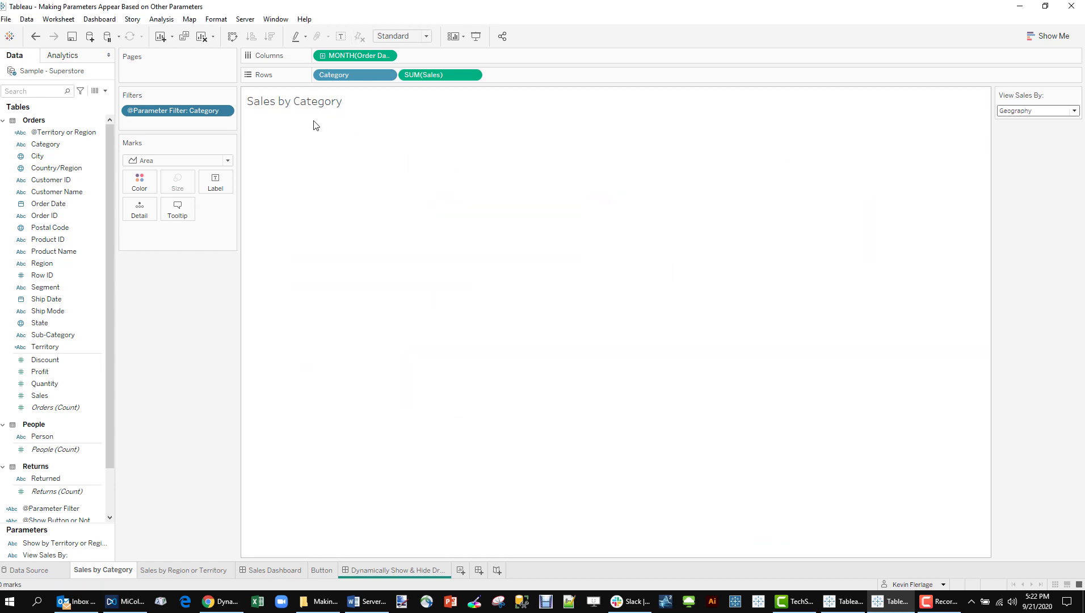
right_click(208, 111)
left_click(226, 115)
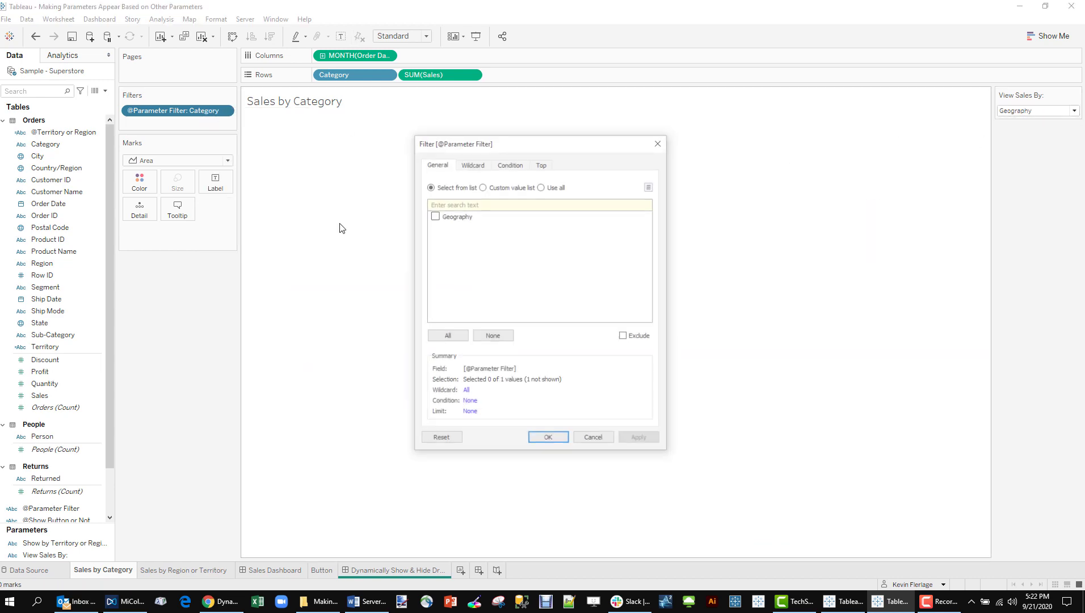
left_click(593, 442)
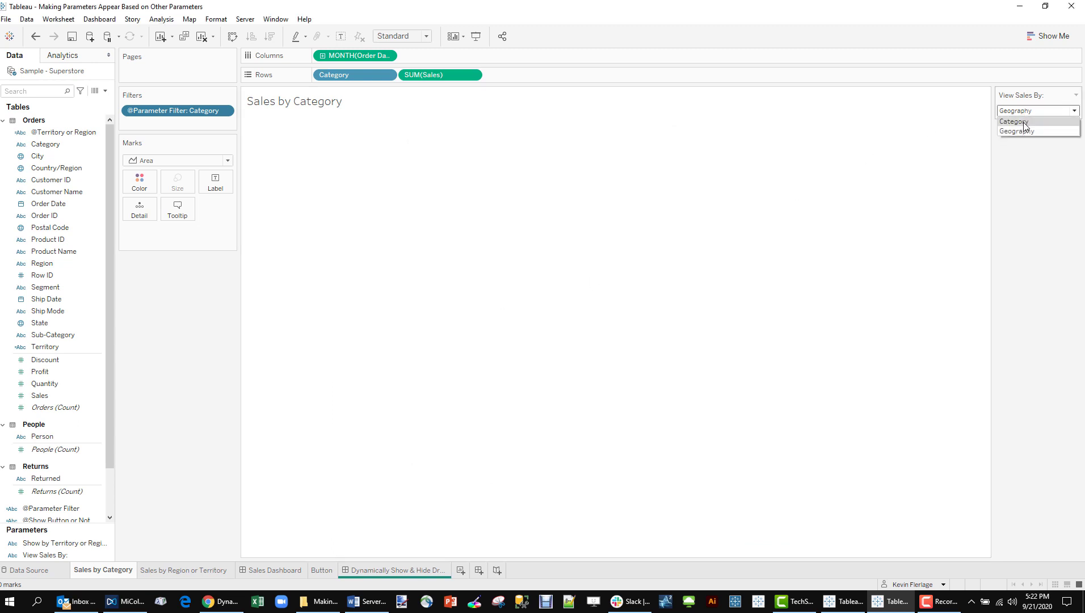
Step: Open Sales by Region or Territory and set View Sales By to Geography
left_click(183, 569)
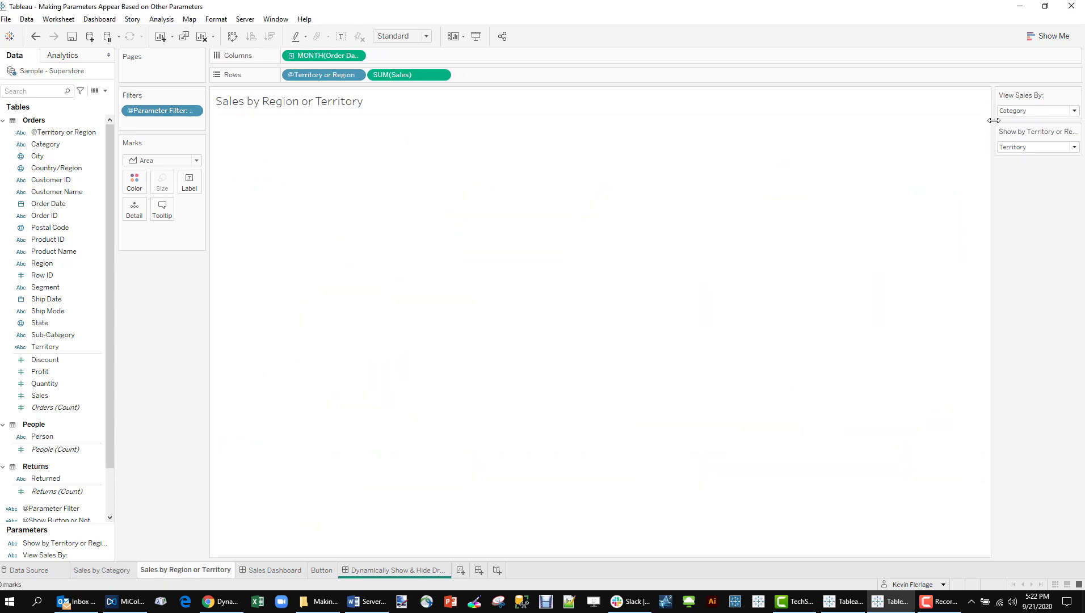
left_click(1018, 111)
left_click(1015, 130)
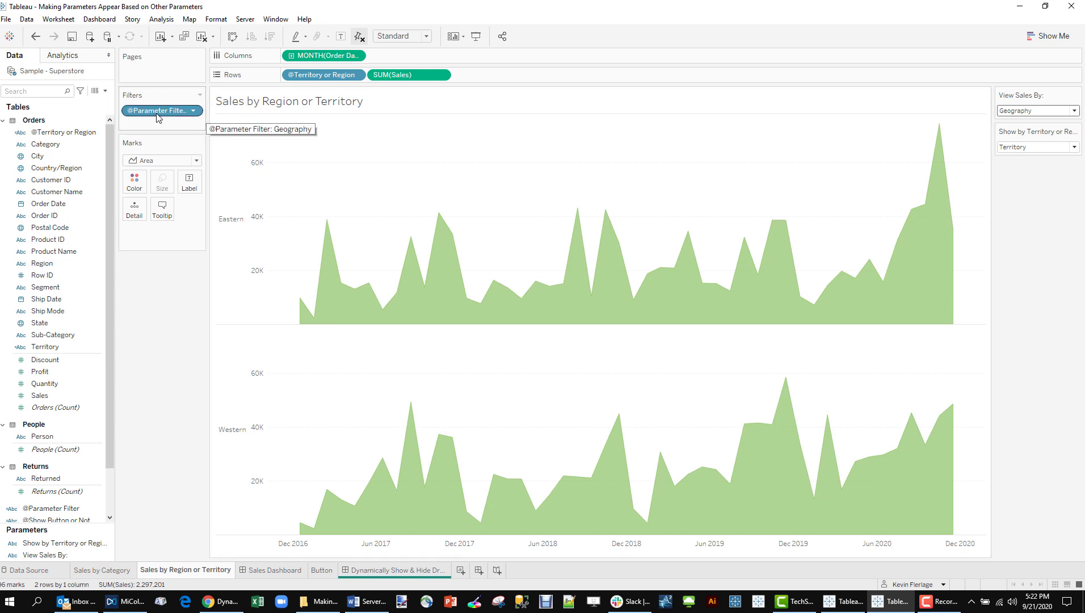
Step: Add a blank Dashboard 3, then return to the Sales Dashboard and select the area-chart sheet
left_click(462, 571)
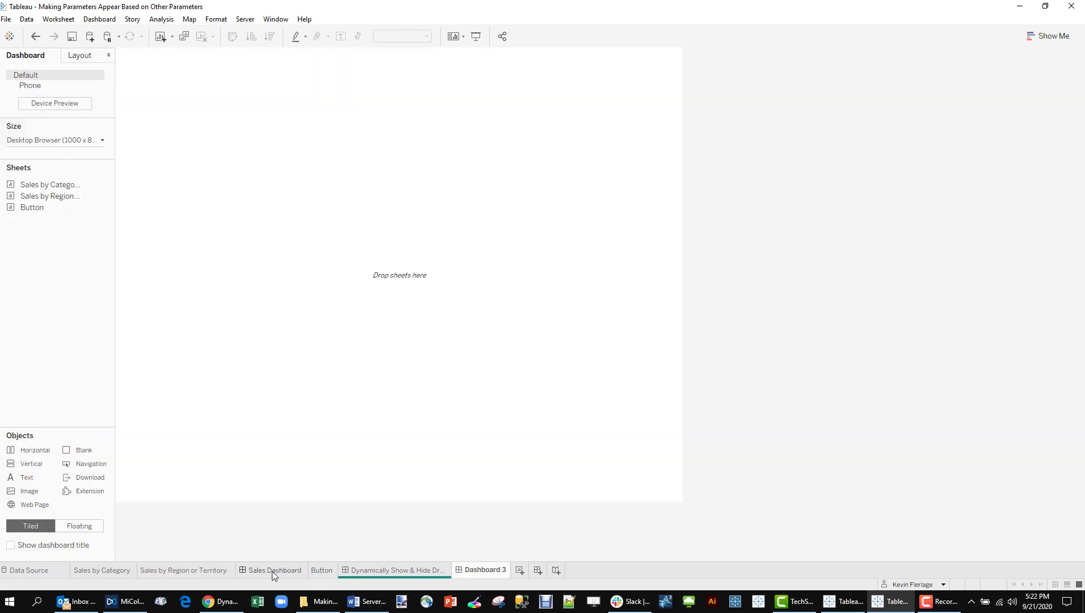
left_click(274, 569)
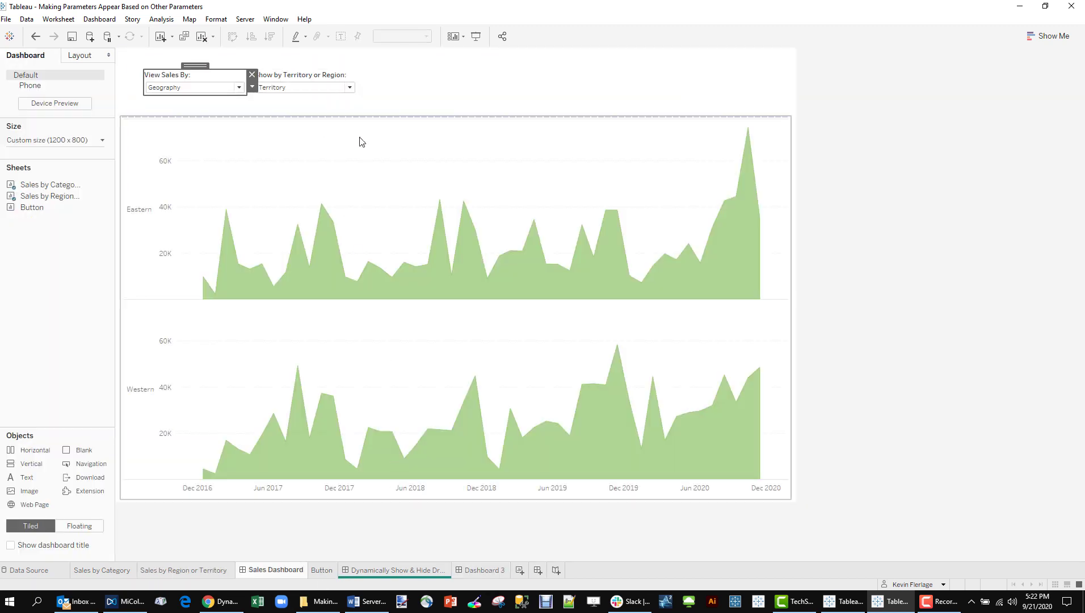
left_click(315, 142)
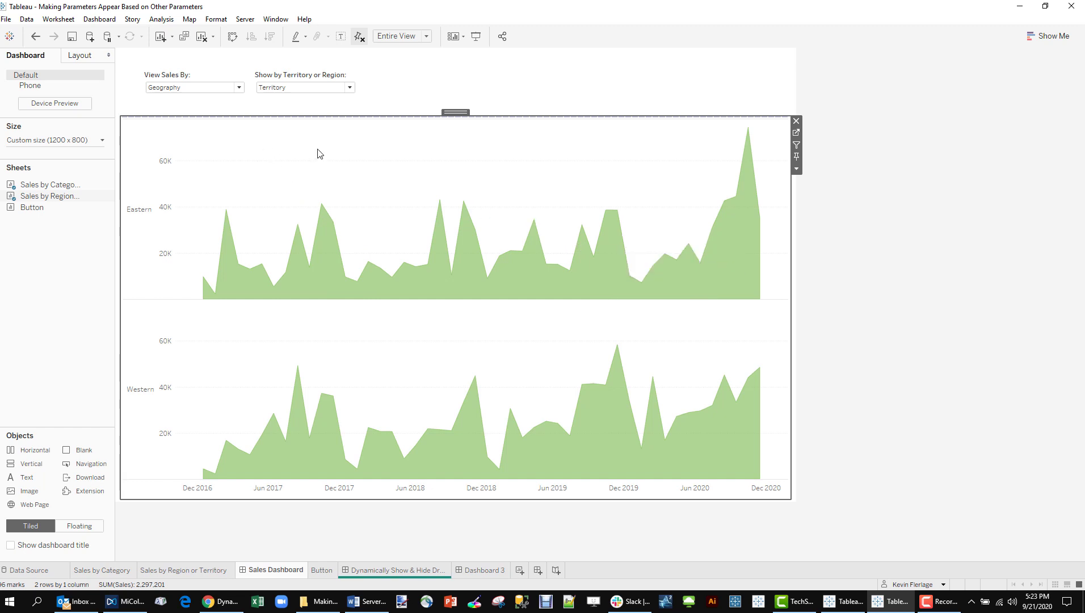
Step: Toggle View Sales By between Category and Geography several times, ending on Category
left_click(239, 87)
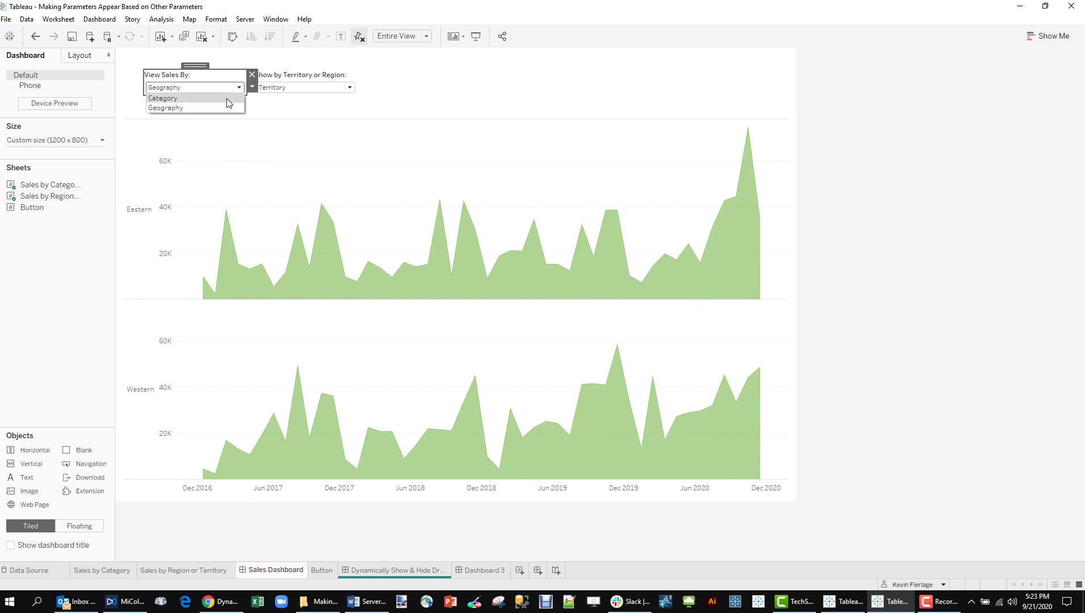
left_click(237, 97)
left_click(239, 87)
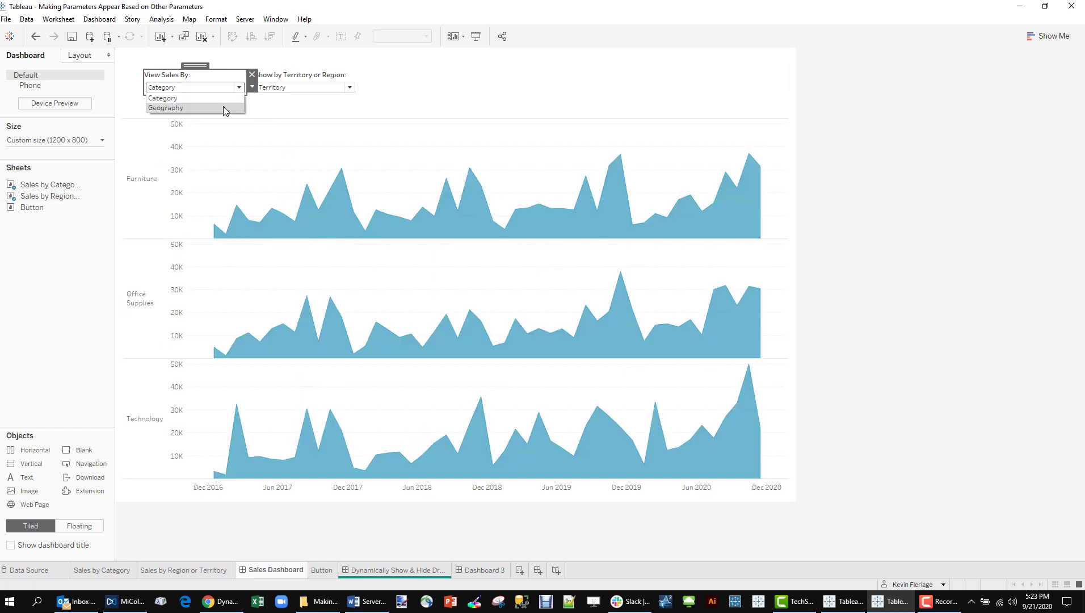
left_click(224, 108)
left_click(239, 87)
left_click(230, 99)
left_click(238, 87)
left_click(224, 107)
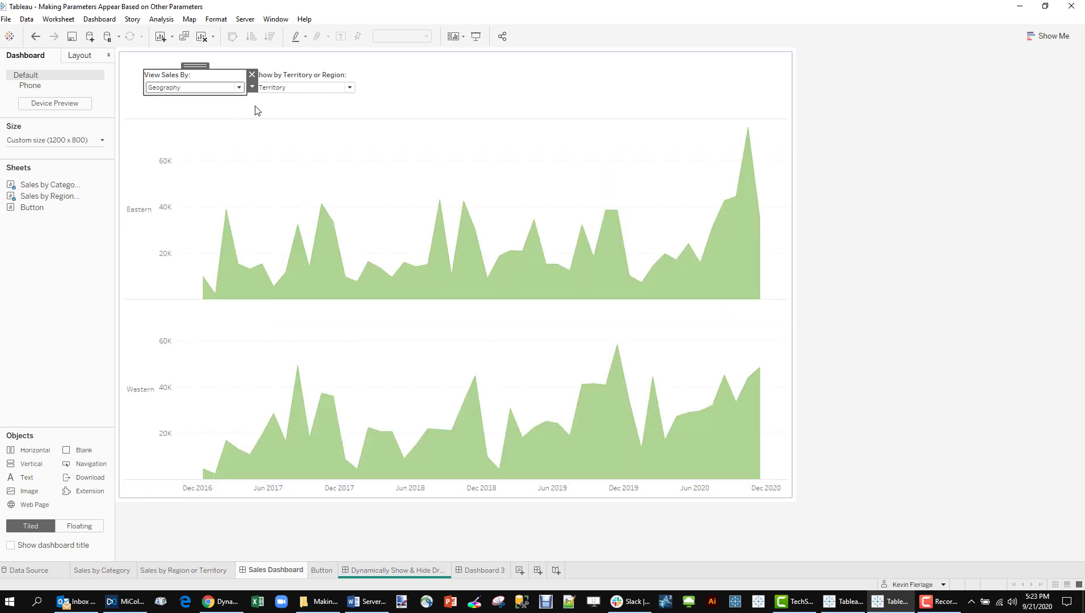
left_click(237, 87)
left_click(230, 98)
left_click(311, 81)
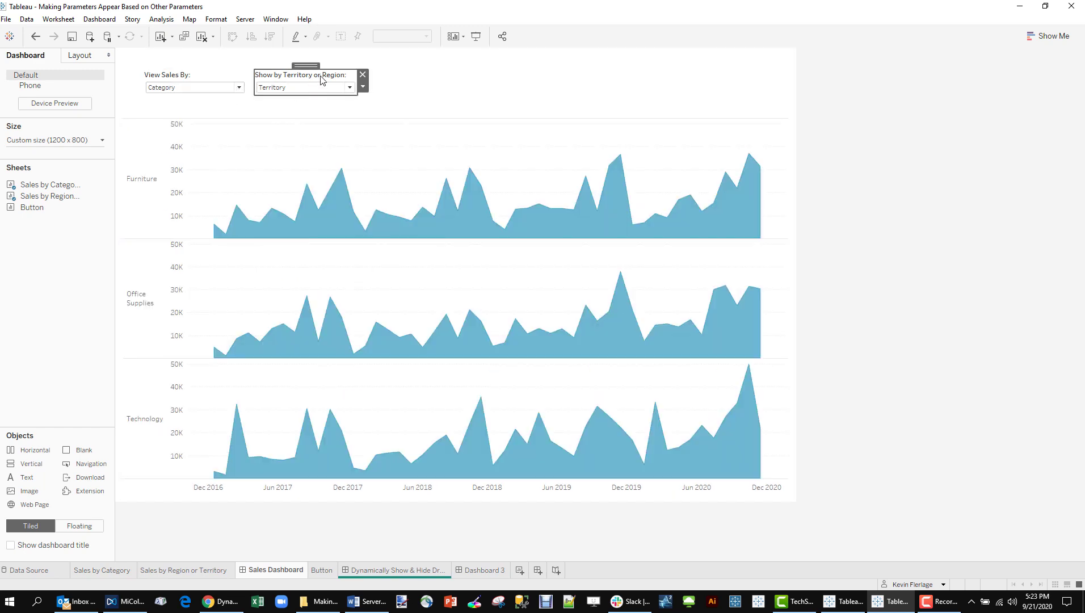
left_click(320, 67)
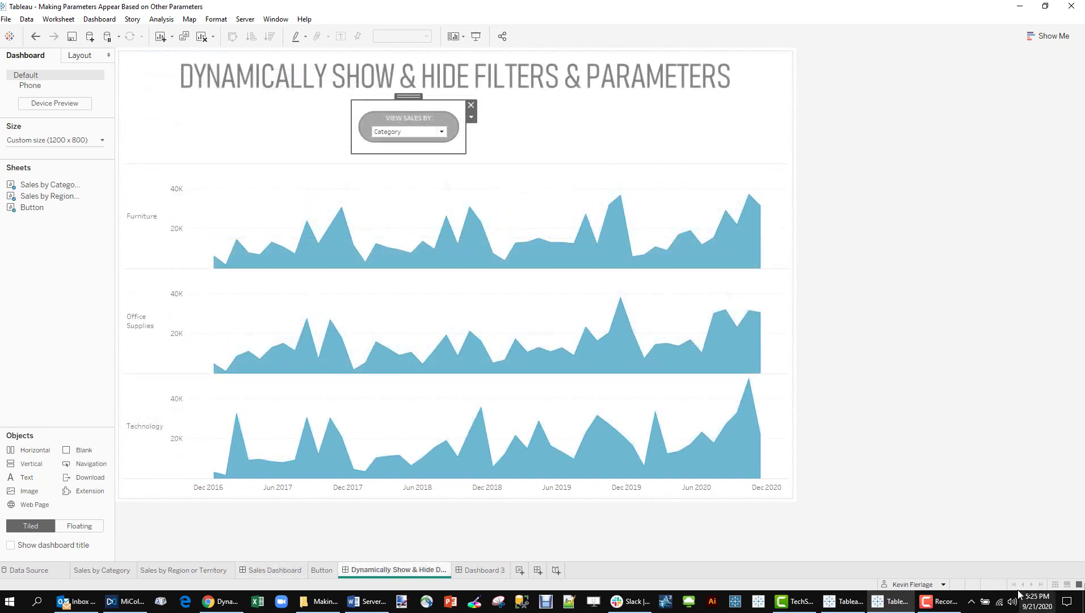
left_click(412, 125)
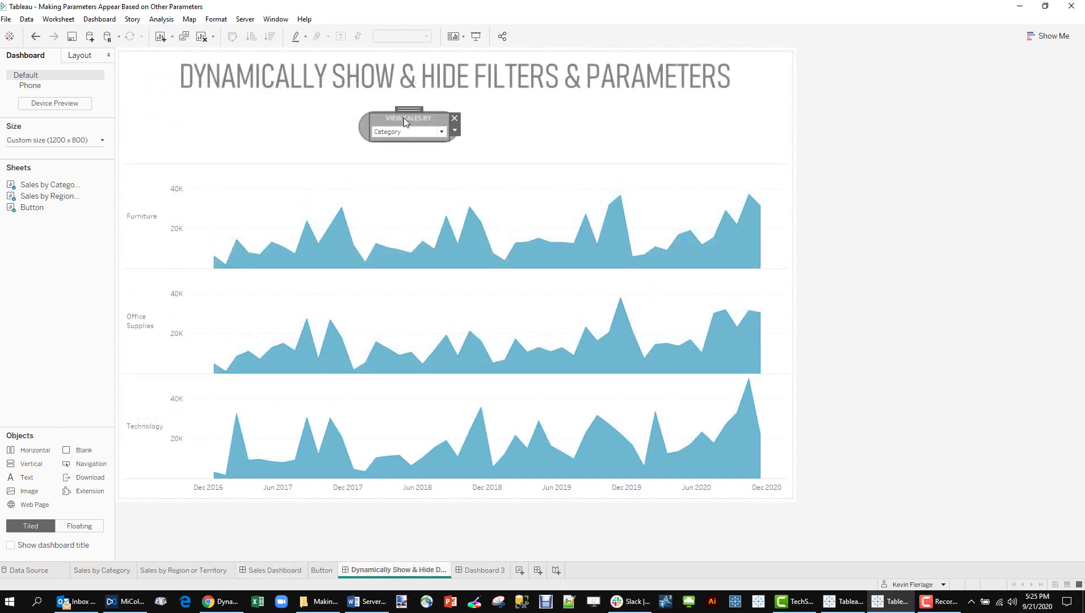
left_click_drag(412, 111, 307, 122)
left_click(36, 38)
left_click(301, 570)
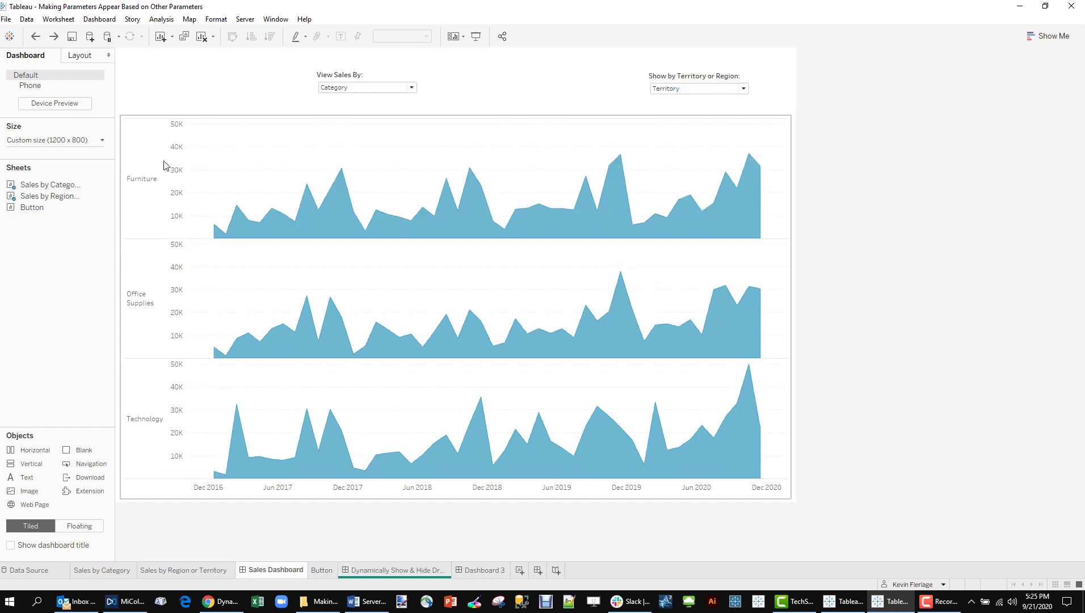
Step: Drag a floating, centred Image object onto the dashboard
left_click(81, 532)
left_click_drag(34, 491, 392, 67)
left_click(477, 277)
Step: Load Blank Gray Button.png from Shapes > Parameter Appear, shrink it to about 205×85, and place it on View Sales By
left_click(603, 225)
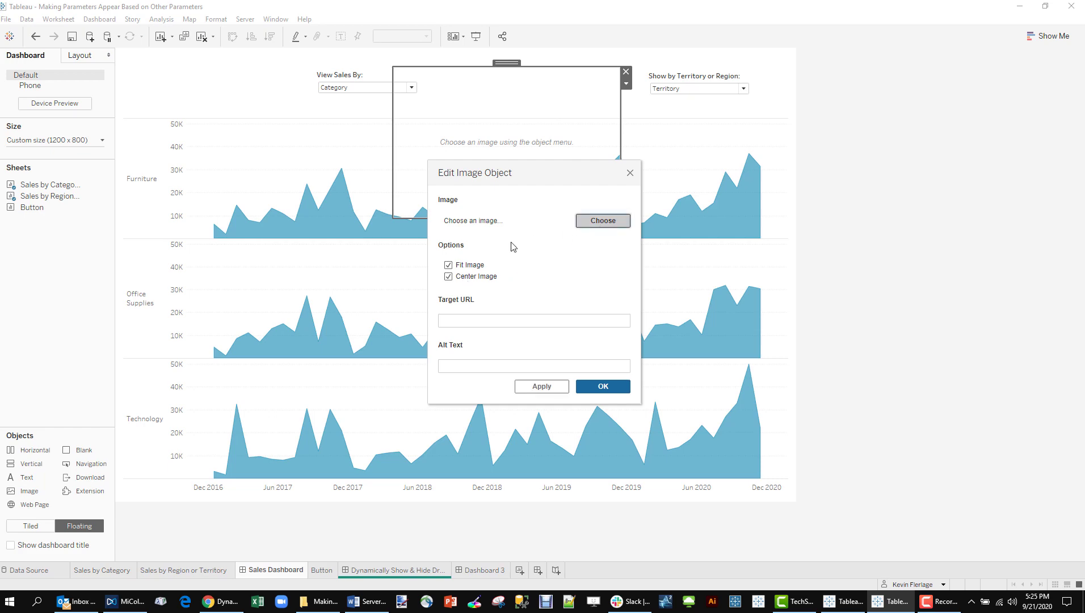
scroll(472, 238, "up", 10)
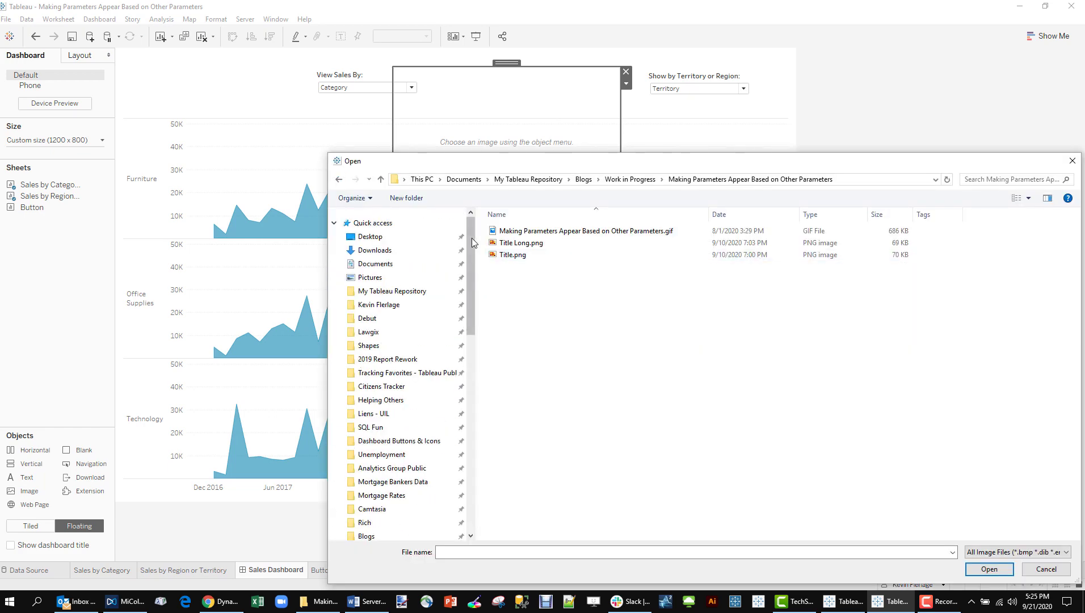
left_click(369, 346)
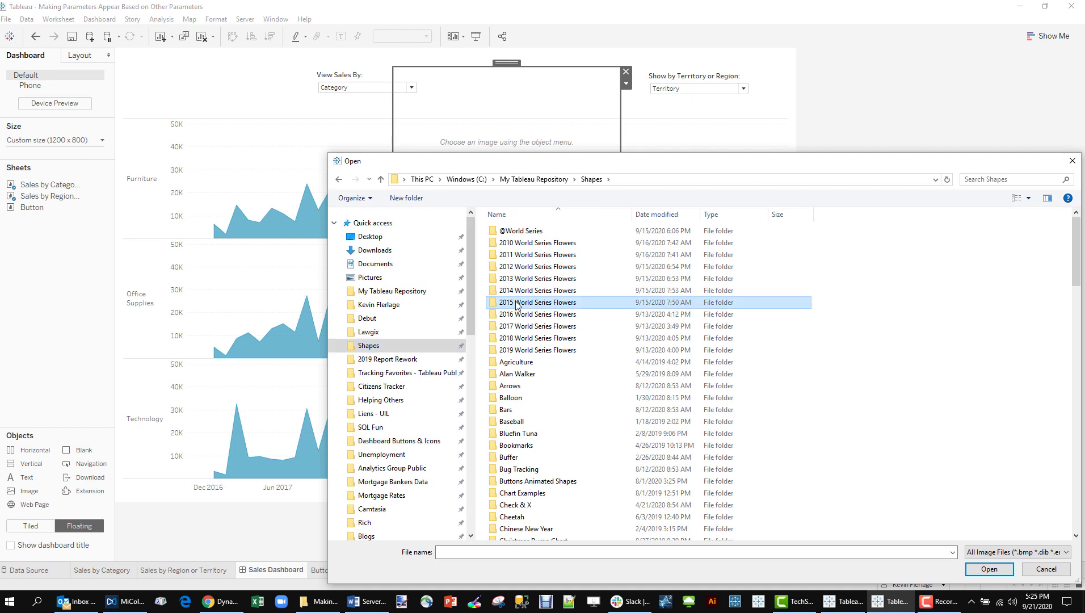
scroll(567, 369, "down", 20)
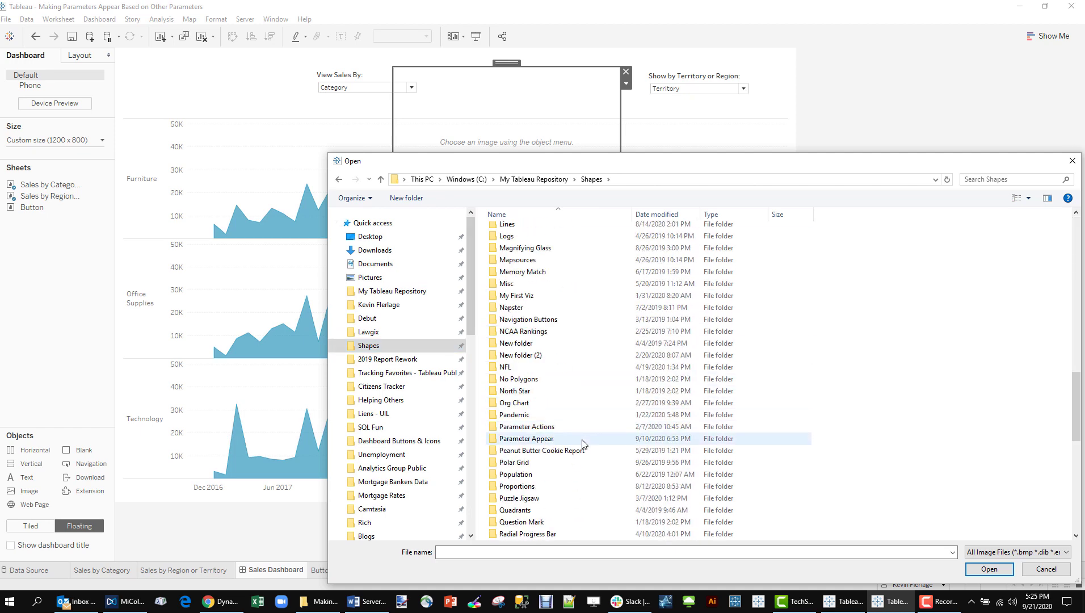
double_click(539, 438)
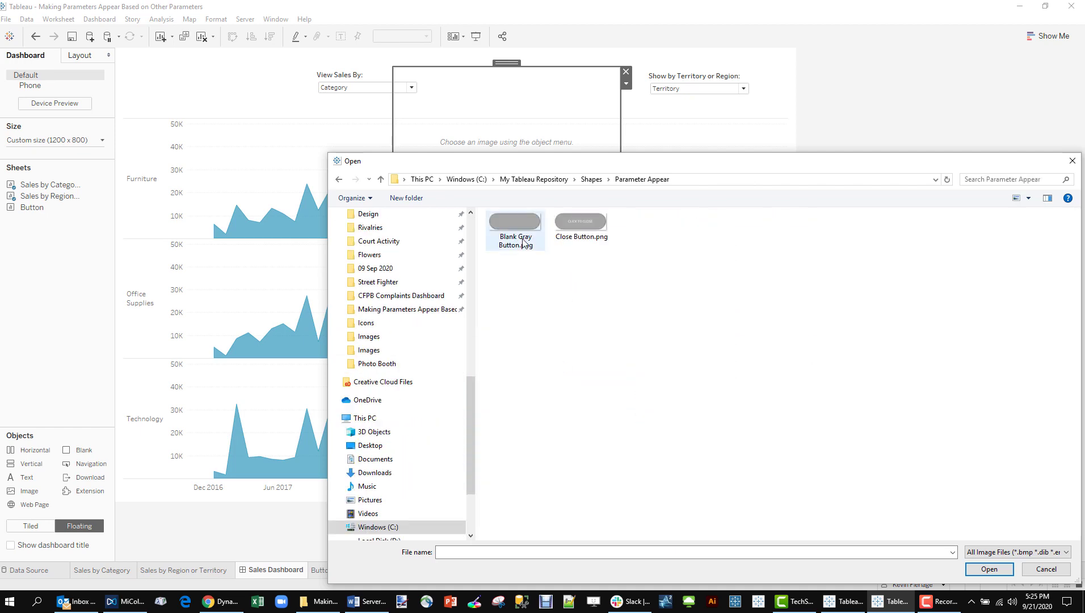
double_click(516, 223)
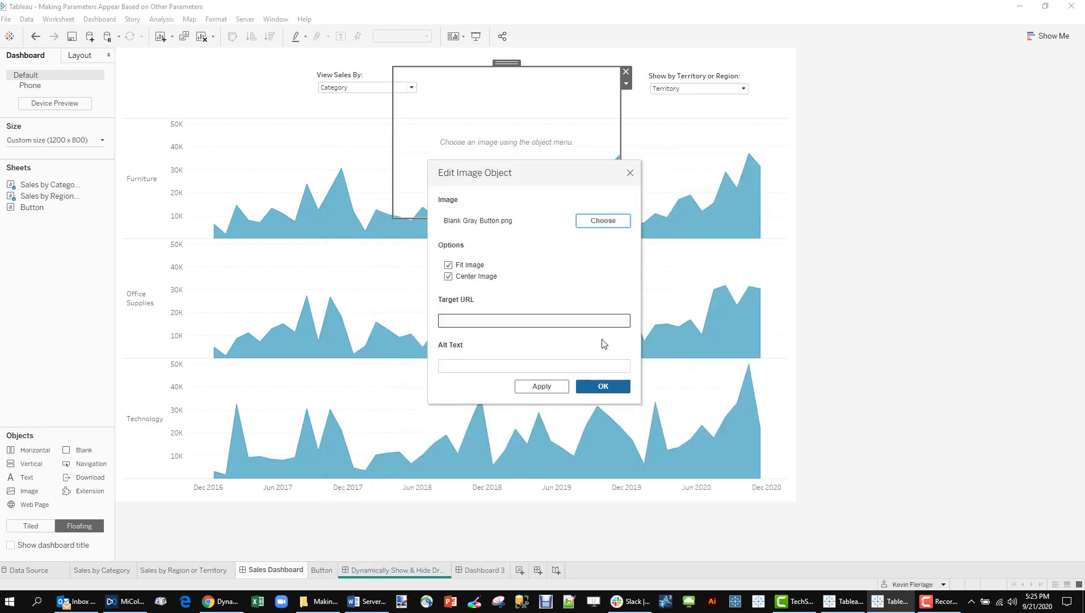
left_click(603, 388)
left_click_drag(613, 214, 509, 114)
left_click_drag(452, 62, 365, 67)
Step: Bring the View Sales By parameter to the front and centre it on the gray button
right_click(365, 67)
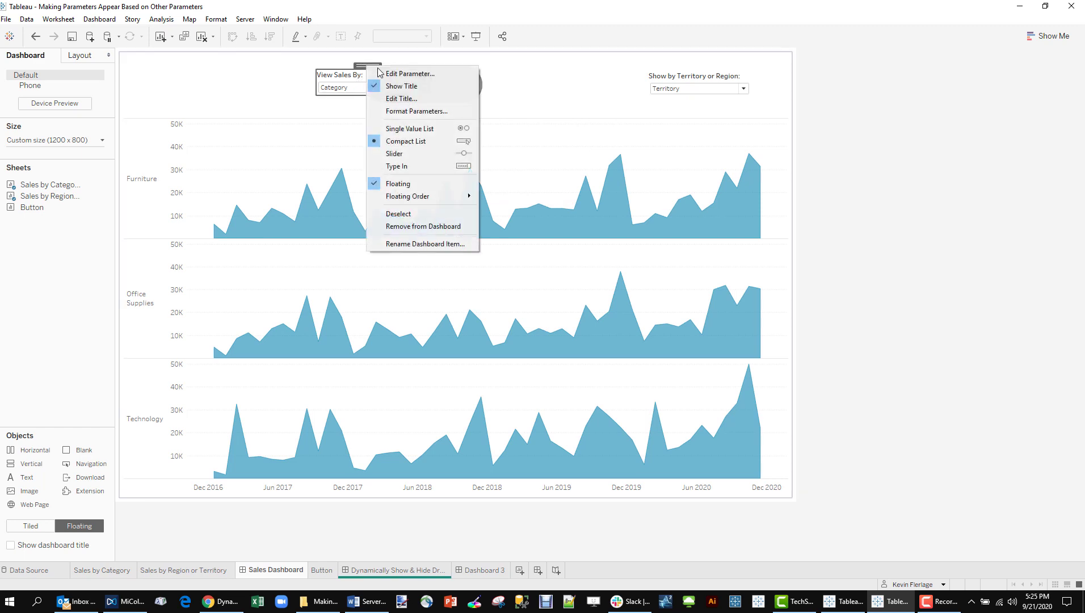
left_click(502, 197)
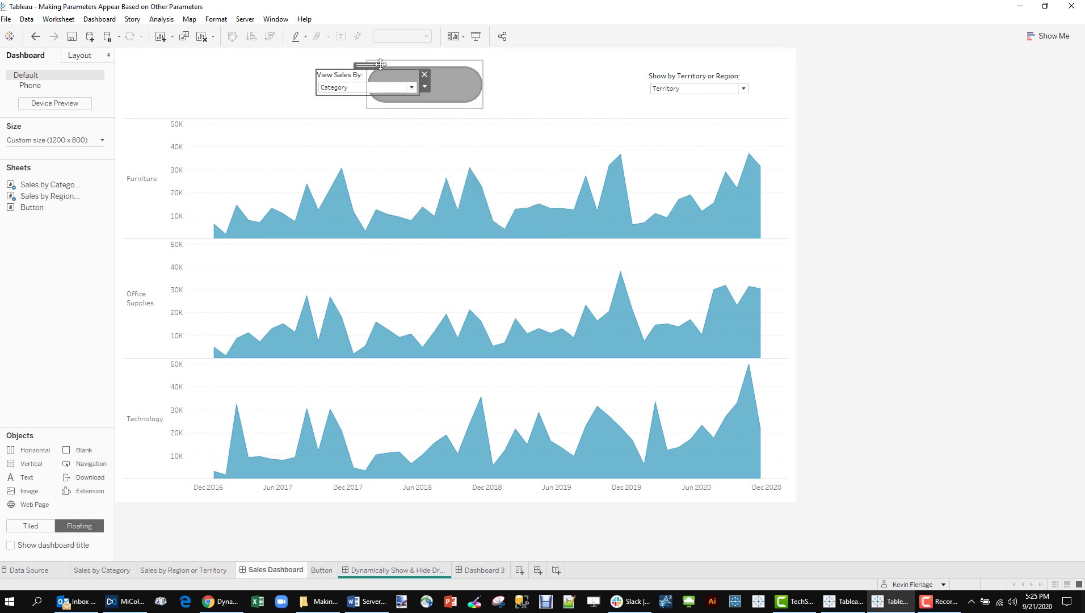
left_click_drag(372, 66, 425, 68)
left_click(505, 79)
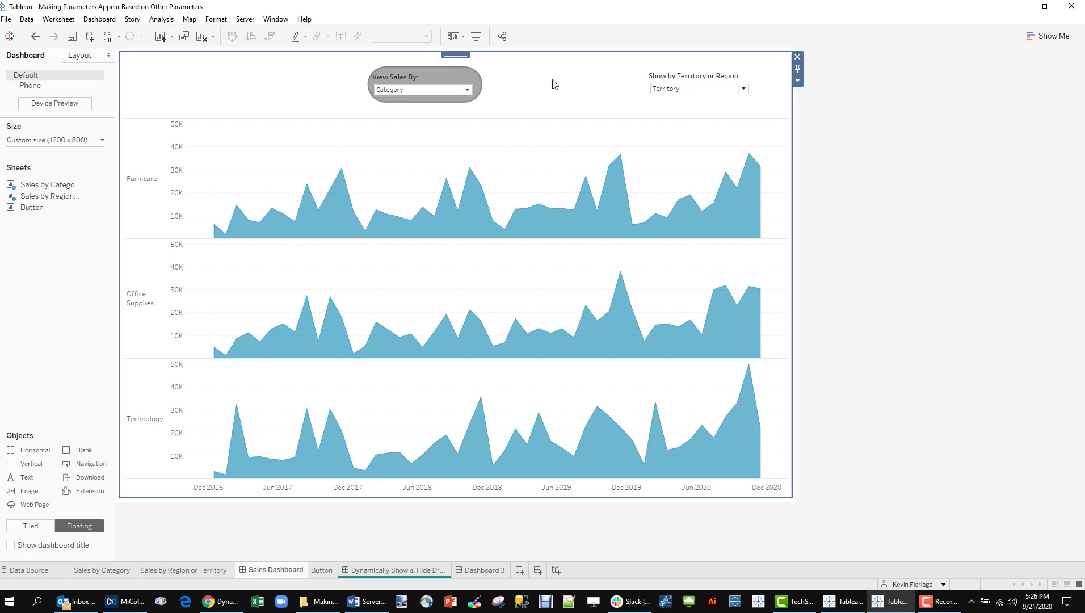
left_click(470, 82)
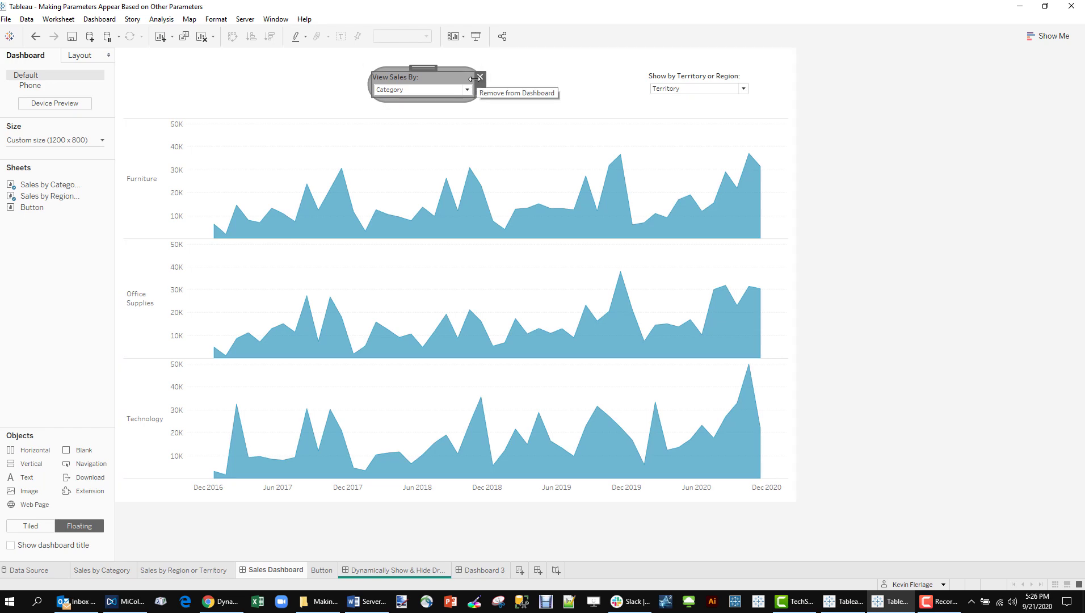
left_click_drag(418, 65, 424, 68)
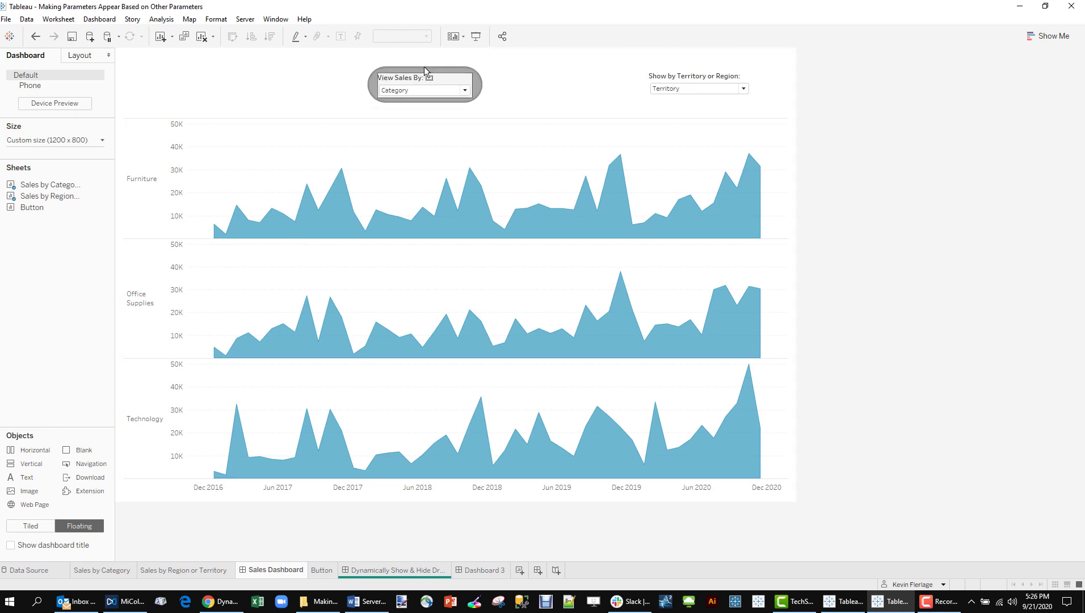
left_click(553, 91)
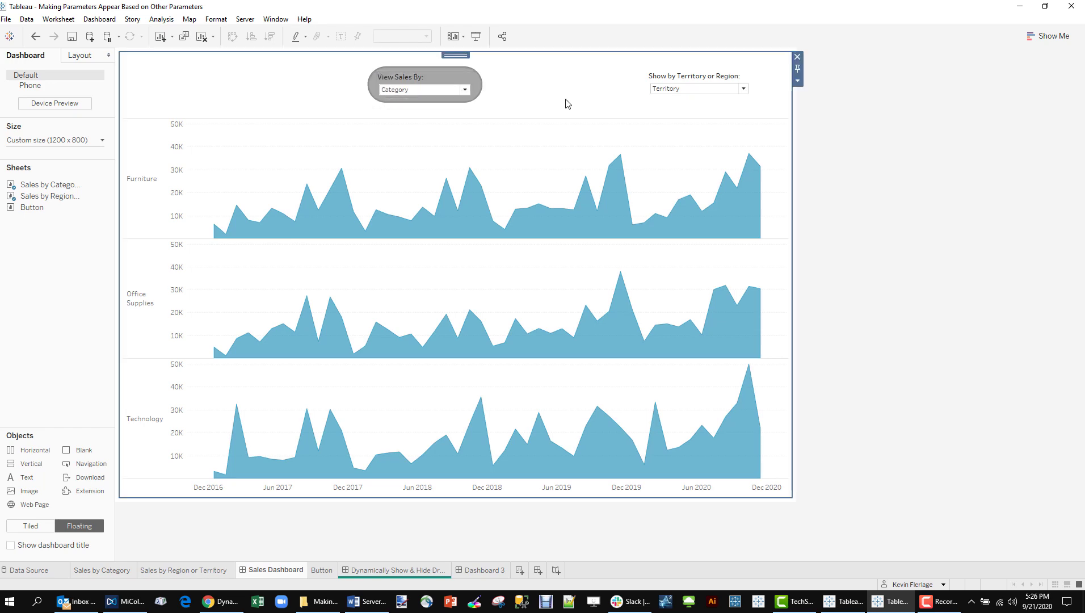
Step: Test View Sales By with Category, then Geography, ending back on Category
left_click(465, 89)
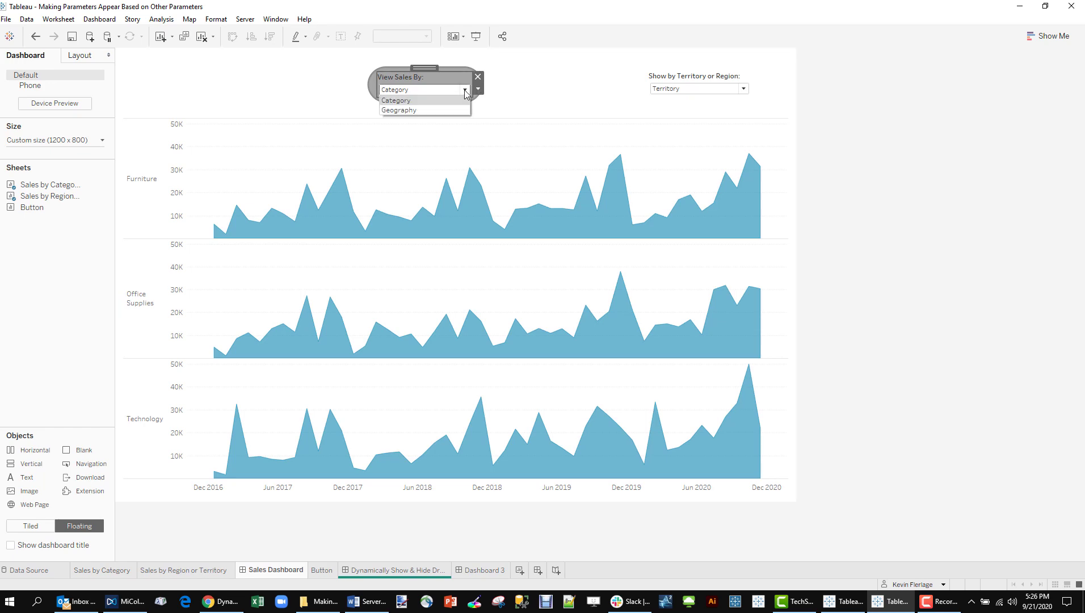
left_click(443, 97)
left_click(465, 89)
left_click(448, 107)
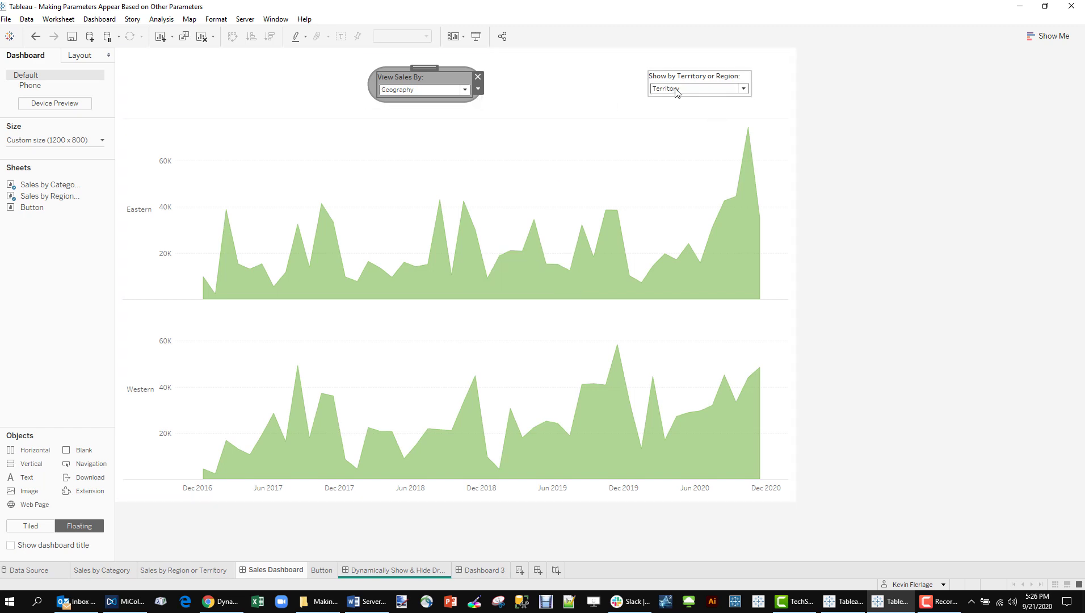
left_click(464, 90)
left_click(446, 98)
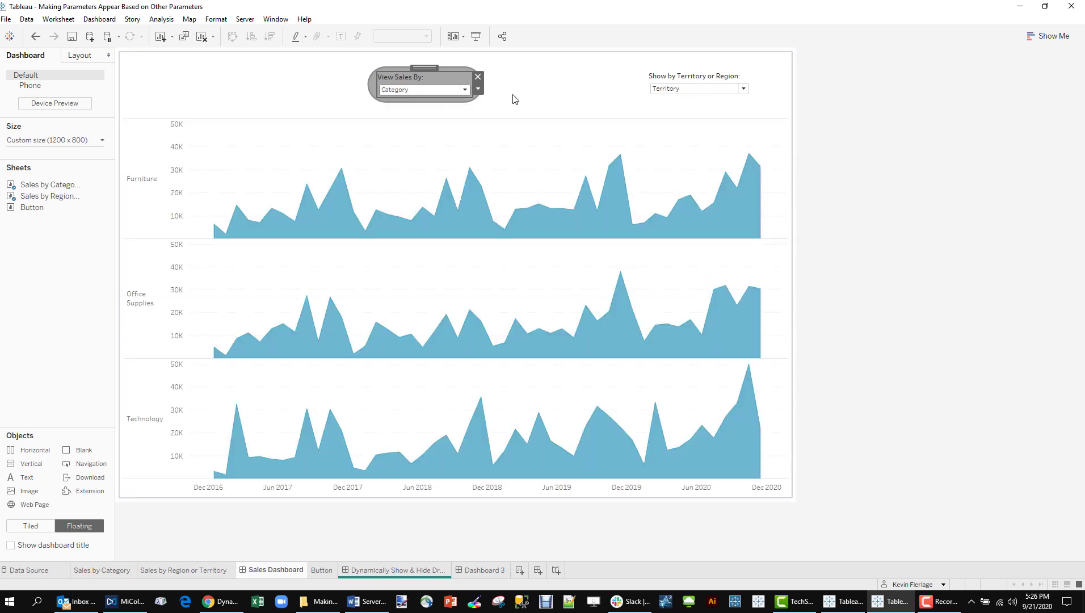
Step: Set the Territory or Region parameter to Region and drag it down over the charts
left_click(689, 88)
left_click(674, 108)
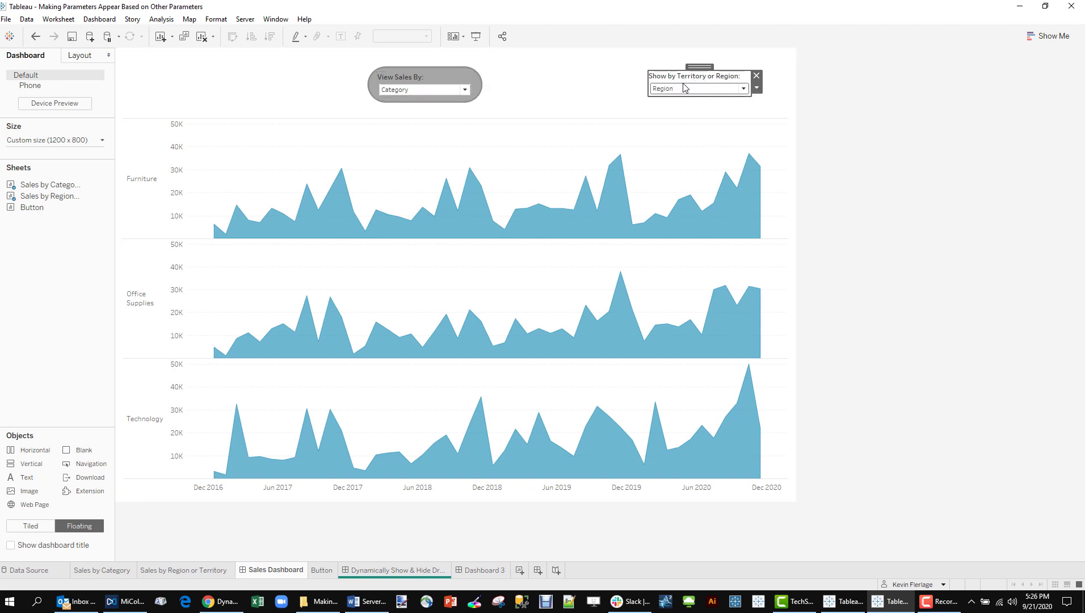
left_click_drag(700, 69, 704, 68)
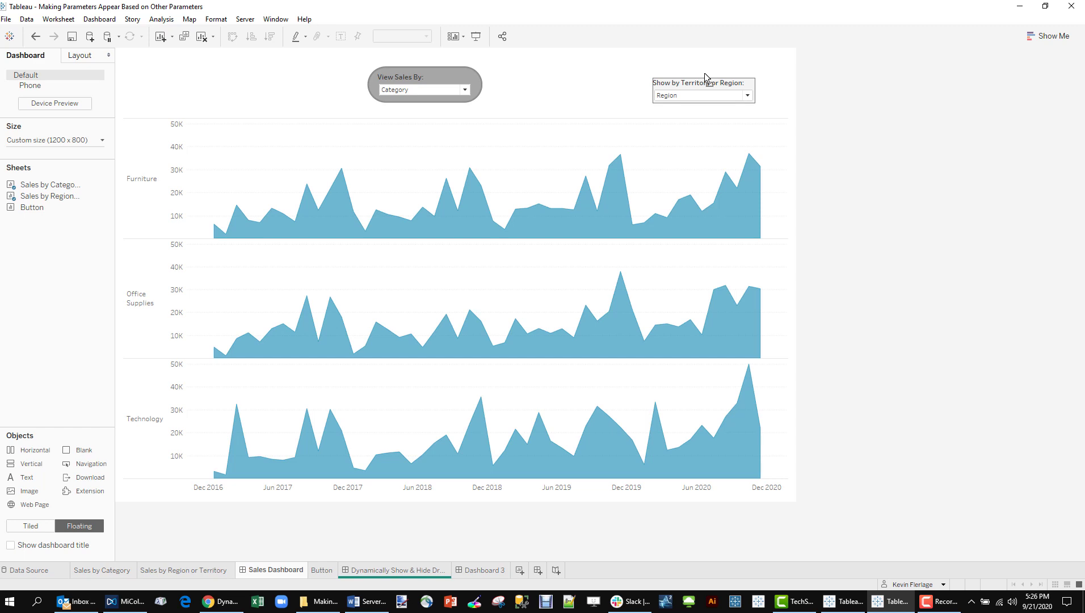
left_click_drag(704, 73, 704, 93)
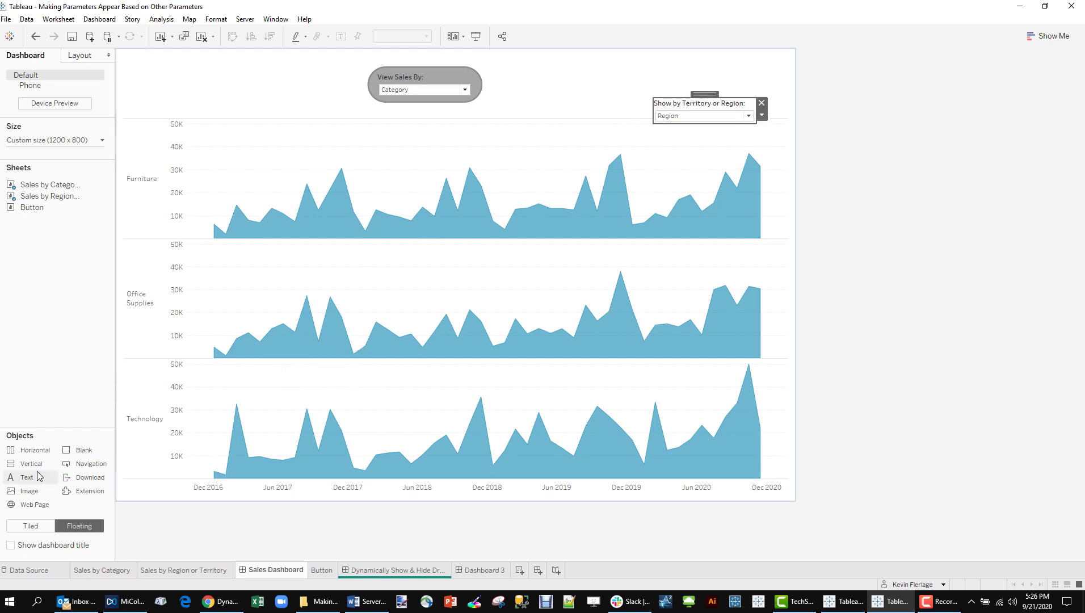
Step: Add a floating Vertical container, drop the parameter into it, shrink it, and place it beside View Sales By
left_click_drag(31, 464, 487, 165)
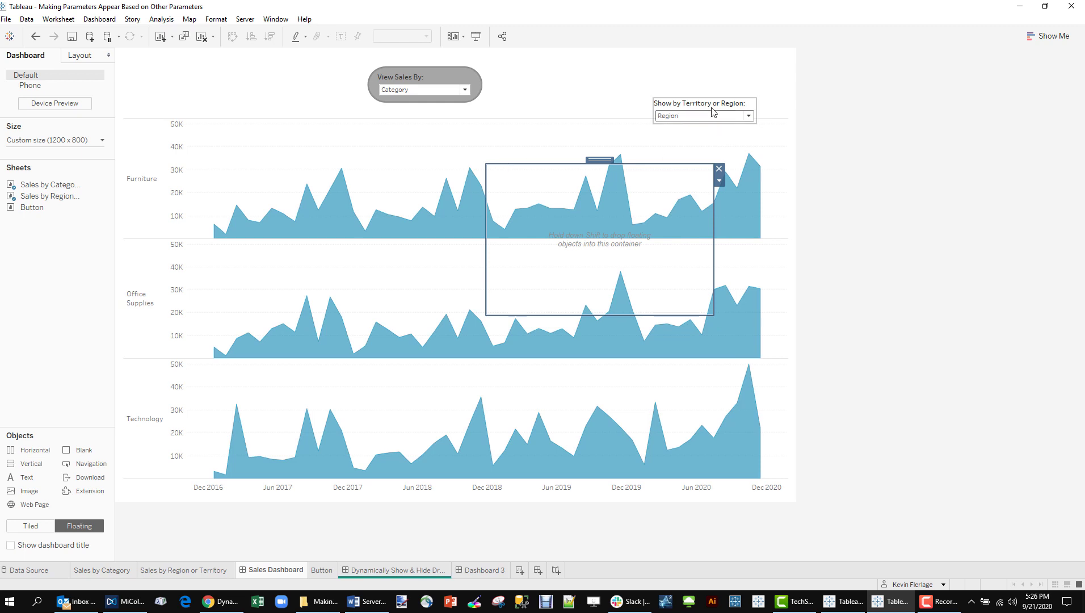
left_click_drag(704, 99, 633, 191)
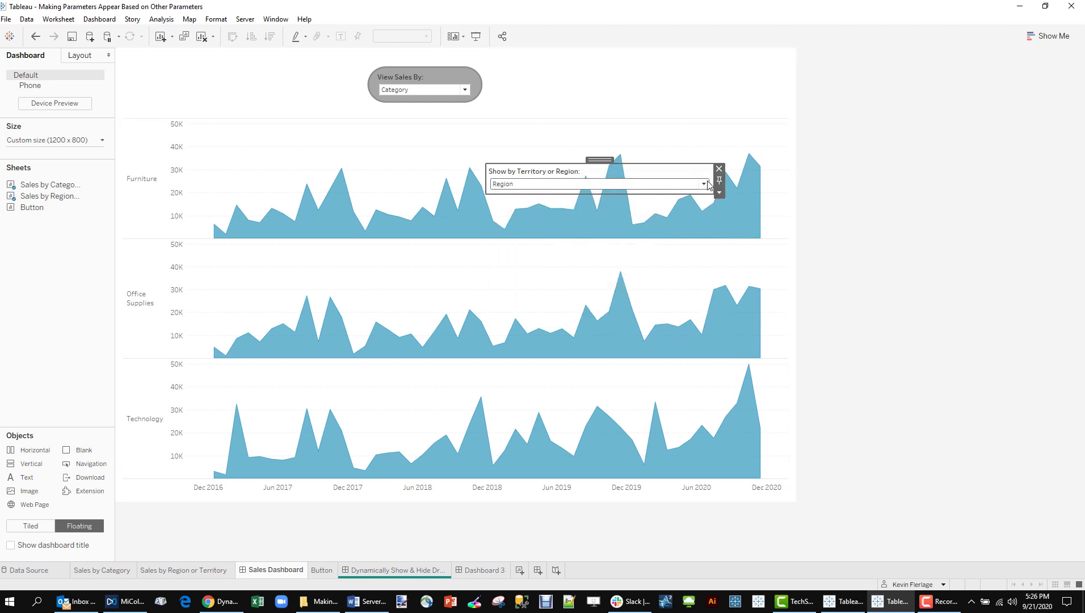
left_click(611, 157)
left_click(719, 181)
left_click(572, 228)
left_click_drag(486, 208, 589, 211)
left_click_drag(643, 313, 606, 183)
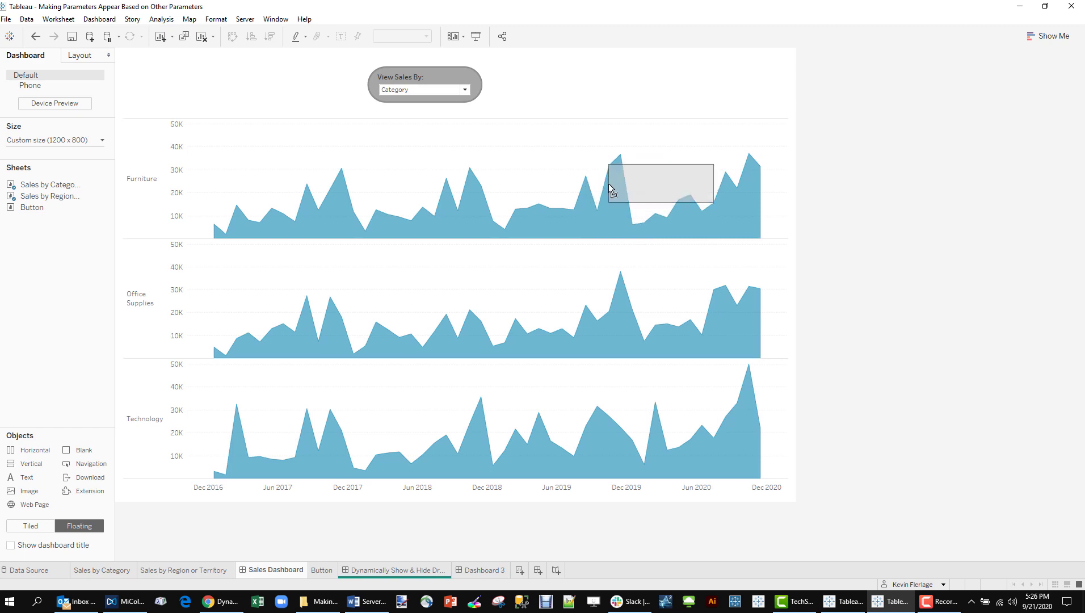
left_click_drag(660, 159, 572, 83)
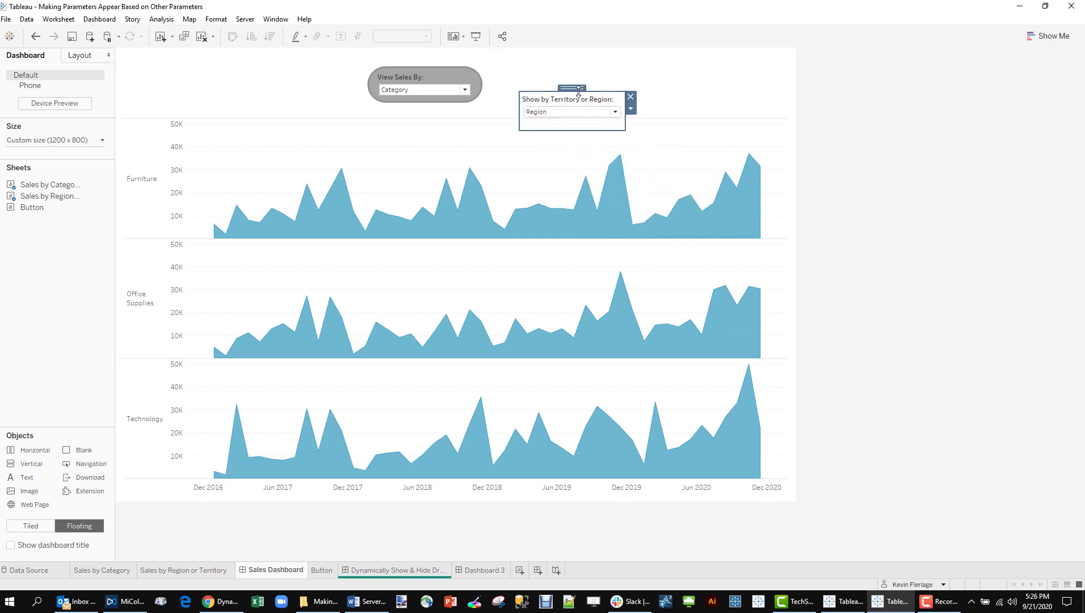
Step: Add a show/hide button to the Vertical container and place it above the Region parameter
left_click(631, 109)
left_click(664, 132)
left_click_drag(631, 88, 577, 57)
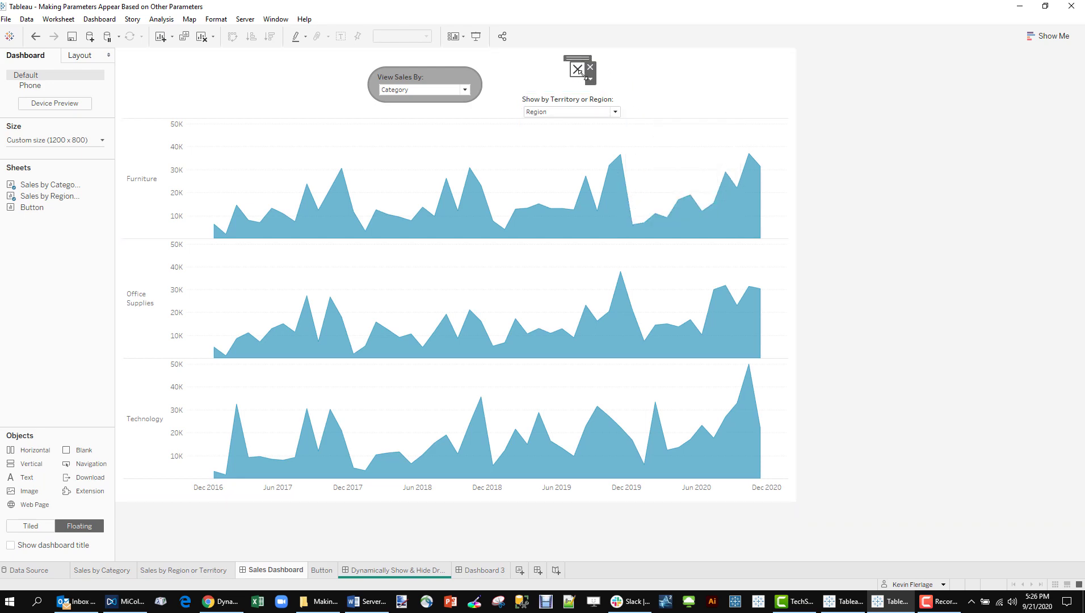
left_click_drag(665, 95, 667, 95)
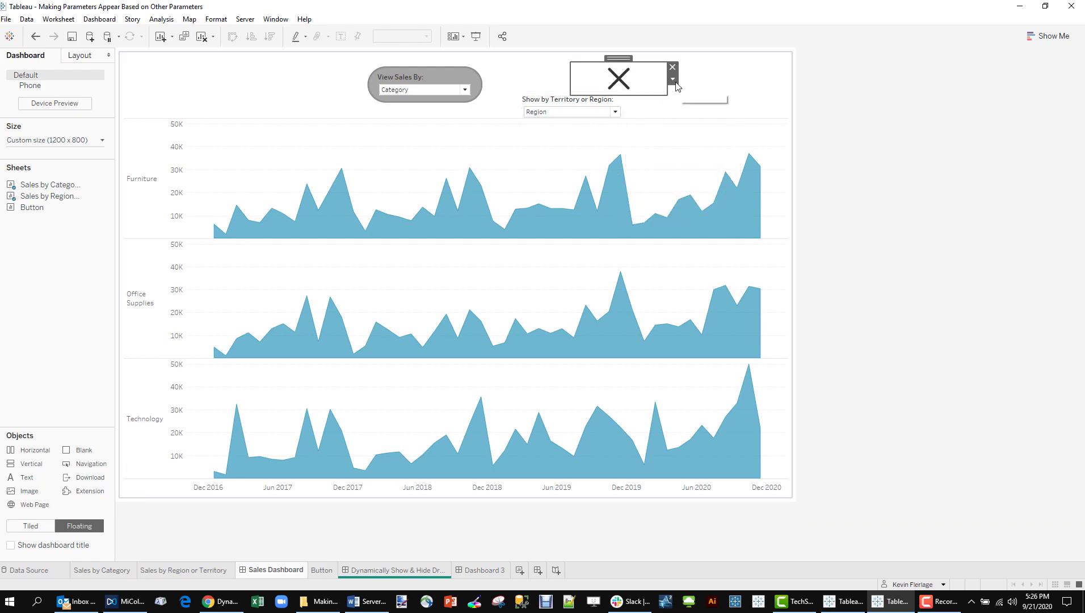
Step: Set the button's hidden-state image to Shapes > Transparent > Transparent Twitter.png, then nudge it left
left_click(673, 79)
left_click(708, 112)
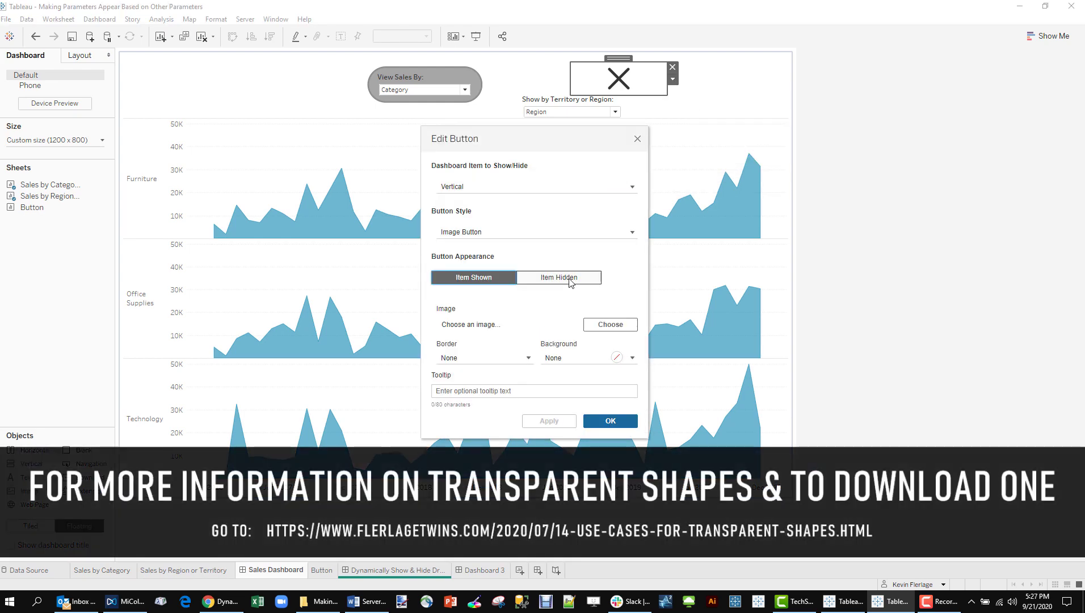
left_click(574, 275)
left_click(610, 324)
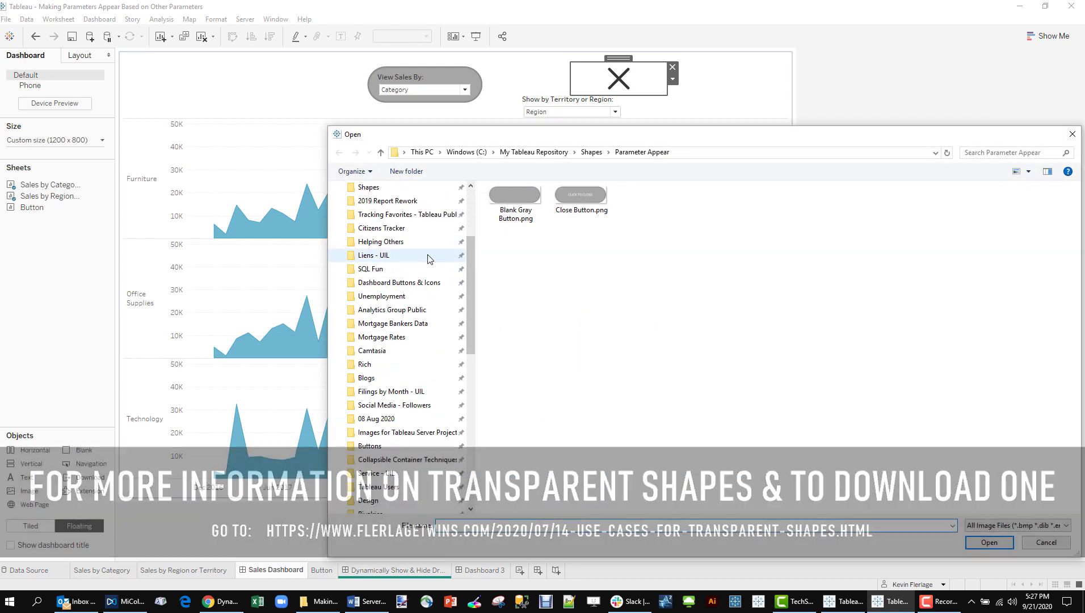
scroll(449, 245, "up", 3)
left_click(422, 296)
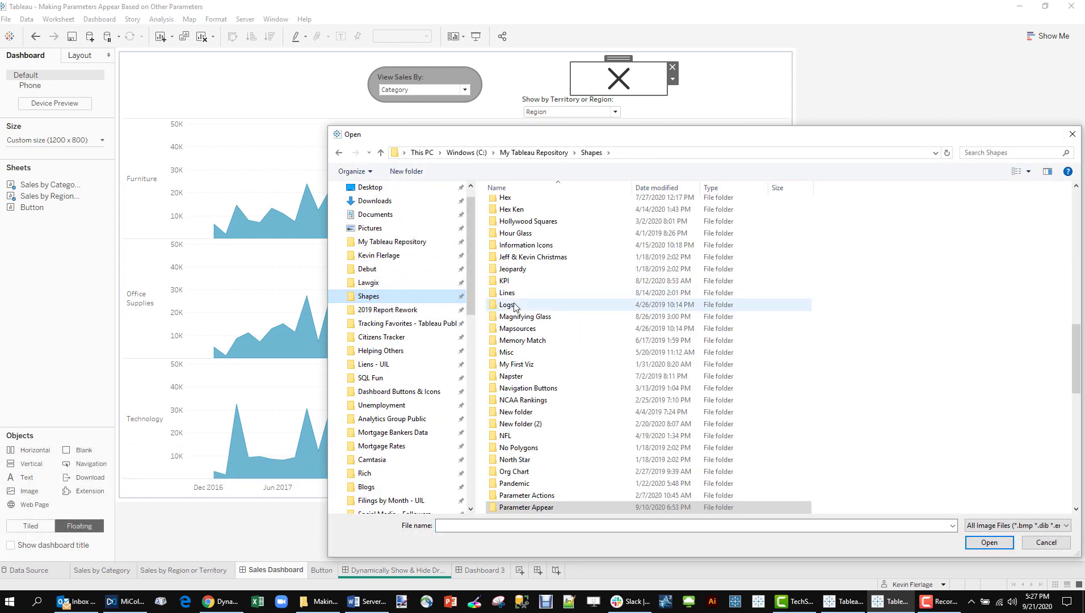
left_click(528, 319)
type("t")
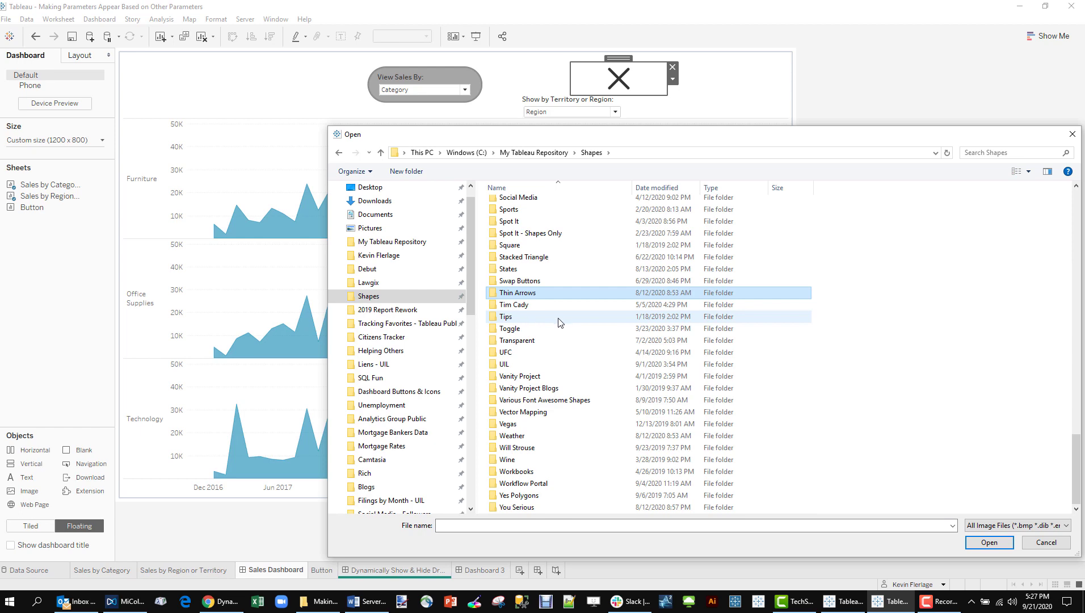
double_click(539, 340)
double_click(710, 244)
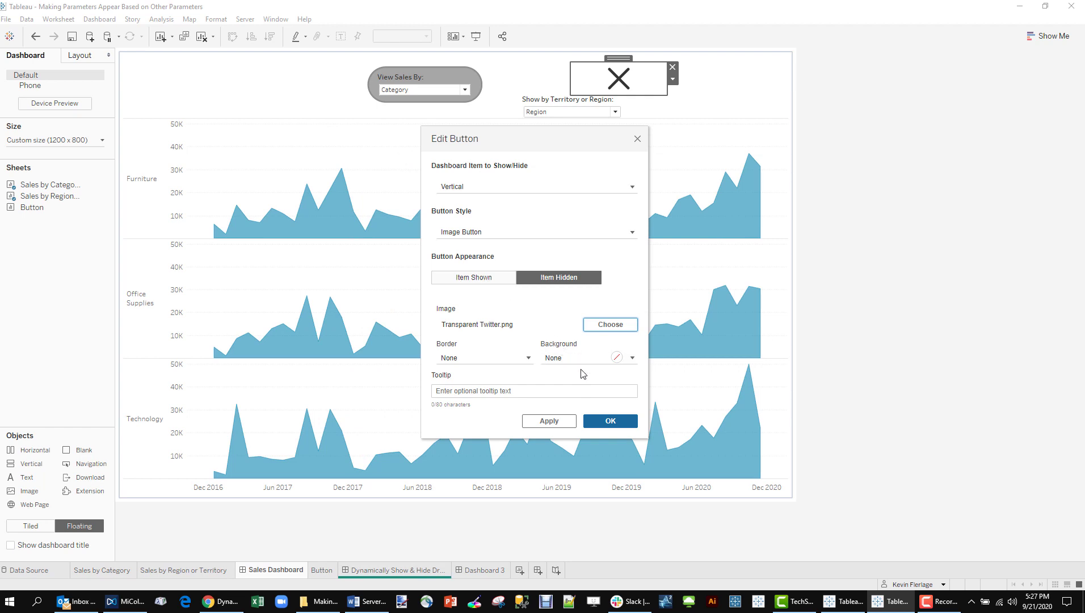
left_click(613, 421)
left_click_drag(618, 59, 545, 61)
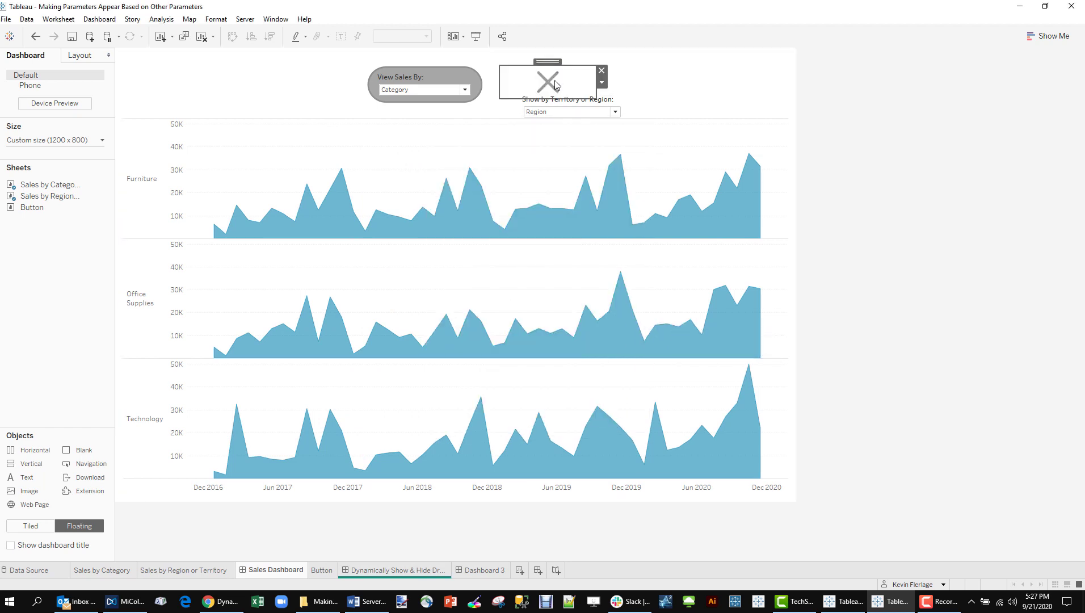
Step: Move the Show by Territory or Region control below the image button, then hide it using the button
left_click(591, 105)
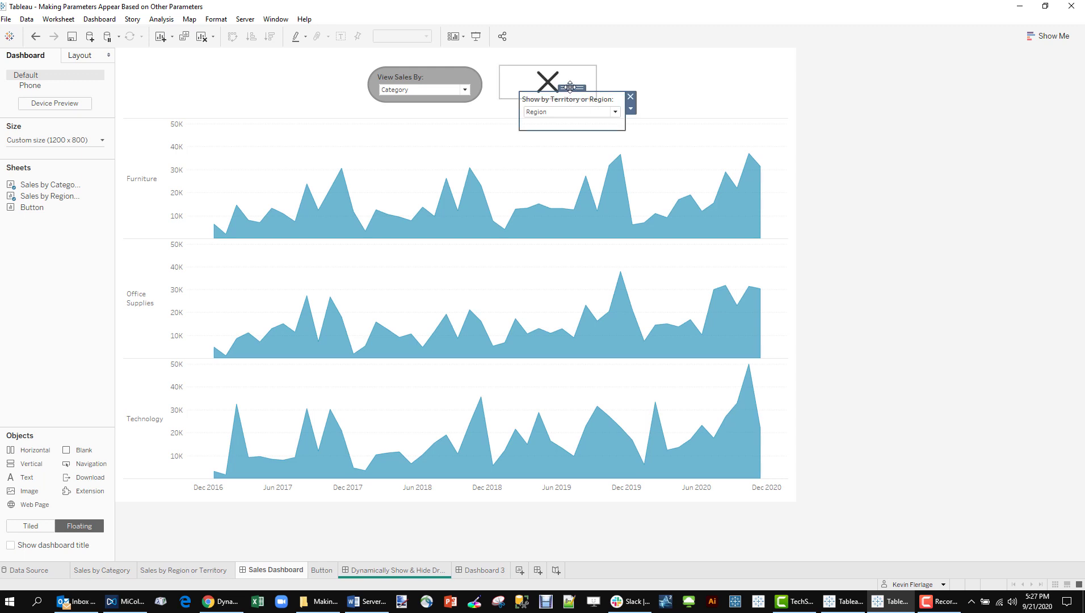
left_click_drag(570, 86, 546, 102)
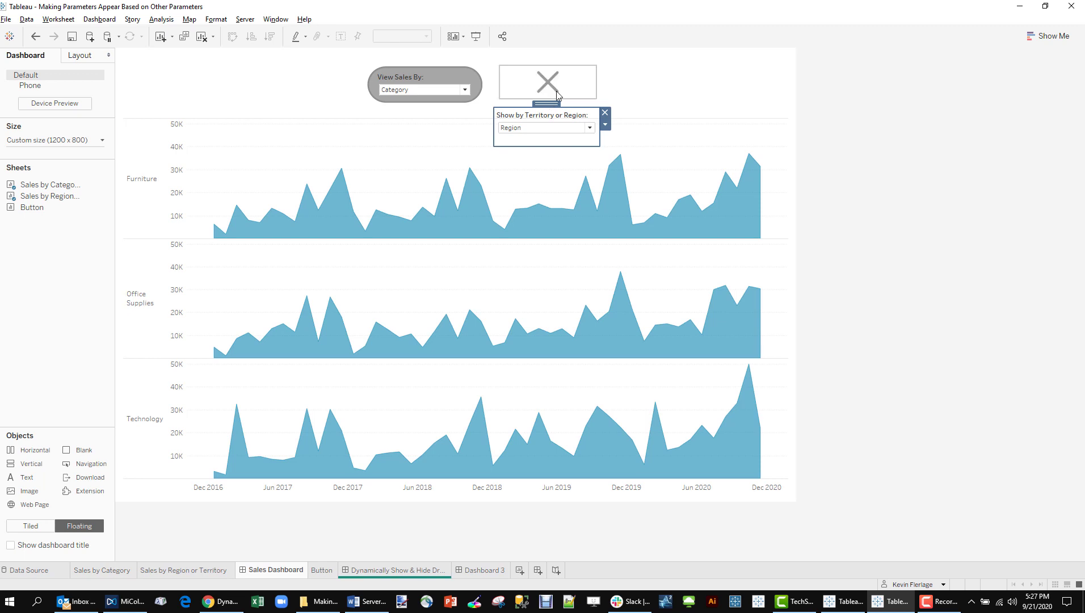
left_click(558, 88)
left_click(548, 87, "alt")
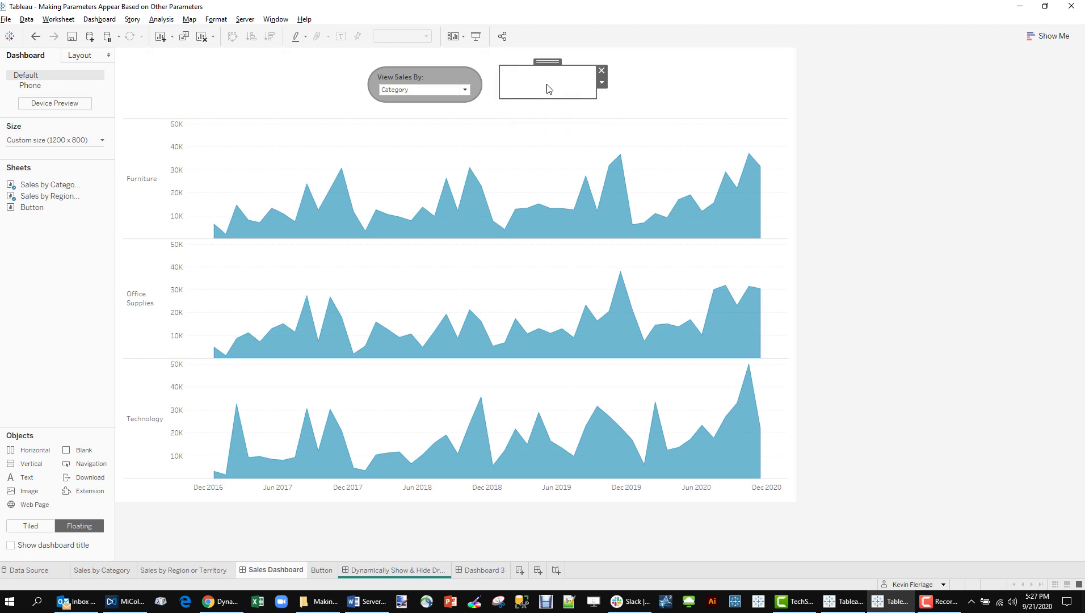
Step: On the Button sheet, widen the Marks pane and set View Sales By to Geography
left_click(321, 570)
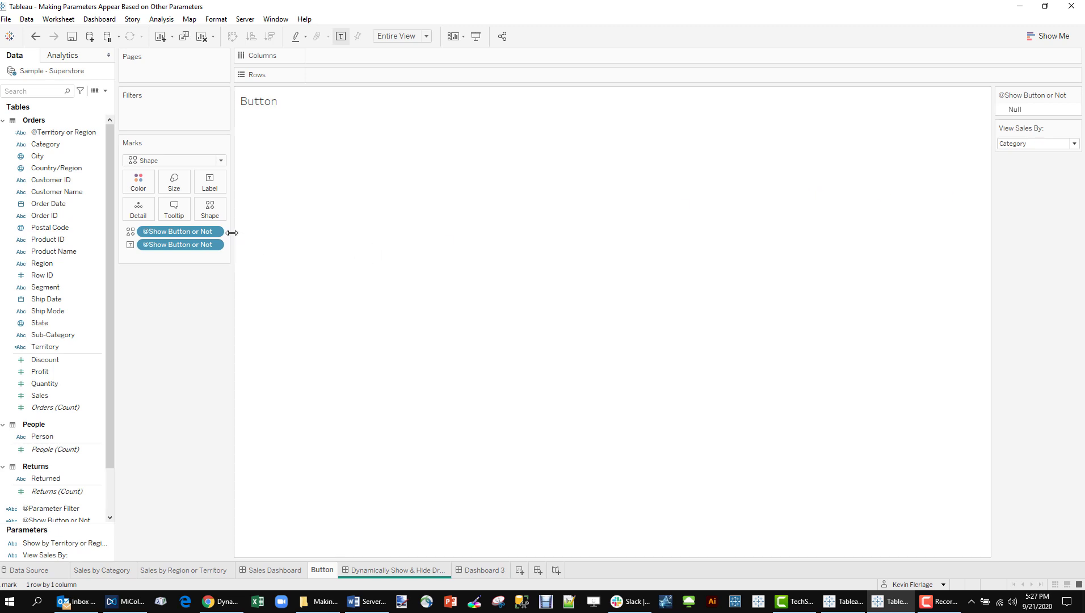
left_click_drag(233, 237, 254, 241)
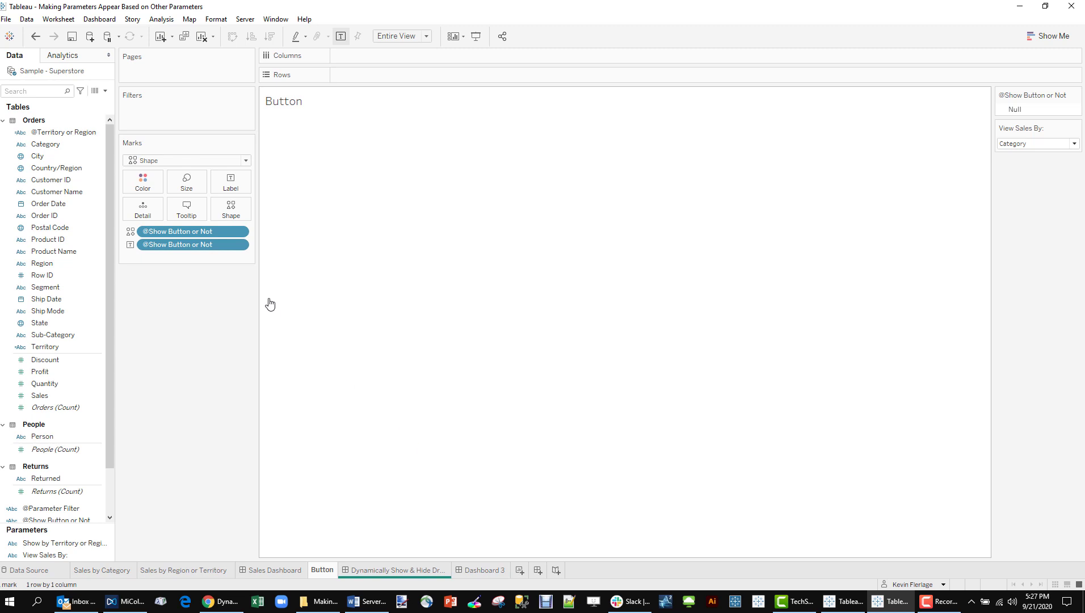
left_click(1016, 146)
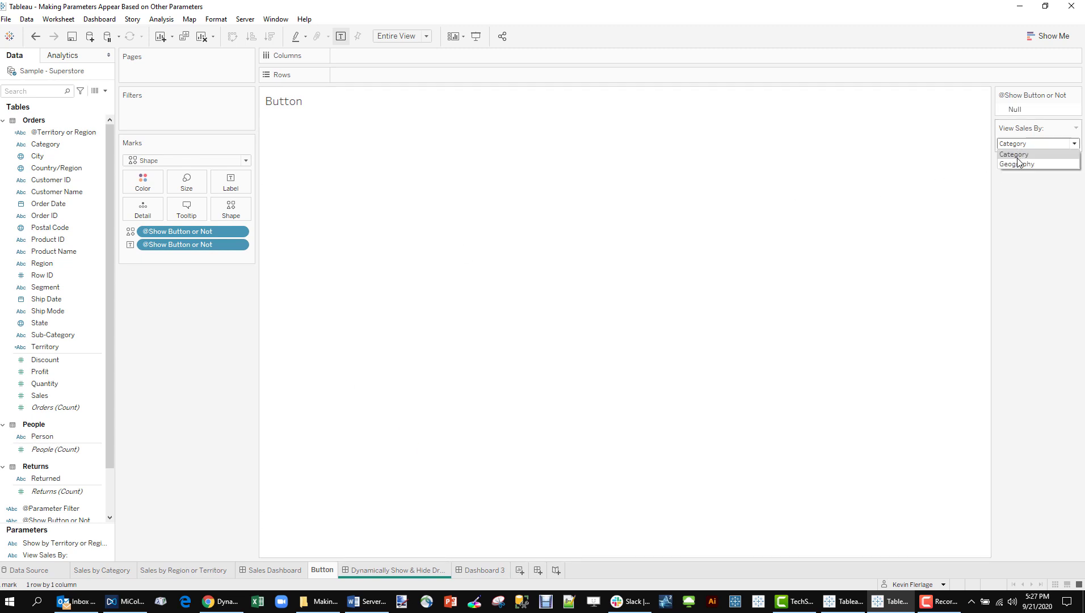
left_click(1016, 163)
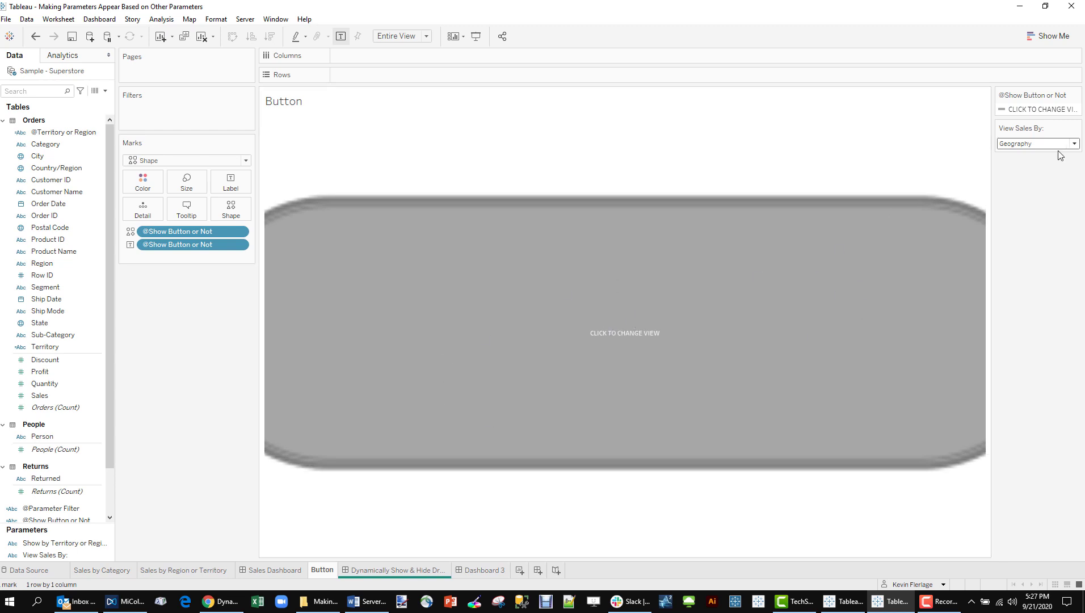
left_click(1029, 148)
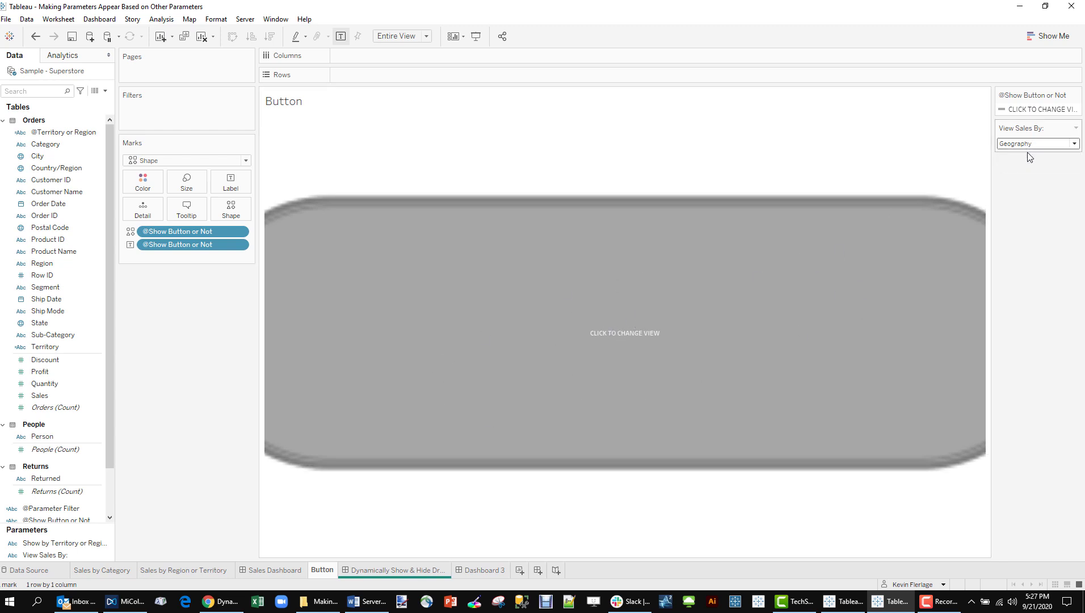
Step: Try a square shape for the Null item in Edit Shape, then discard the change
left_click(245, 212)
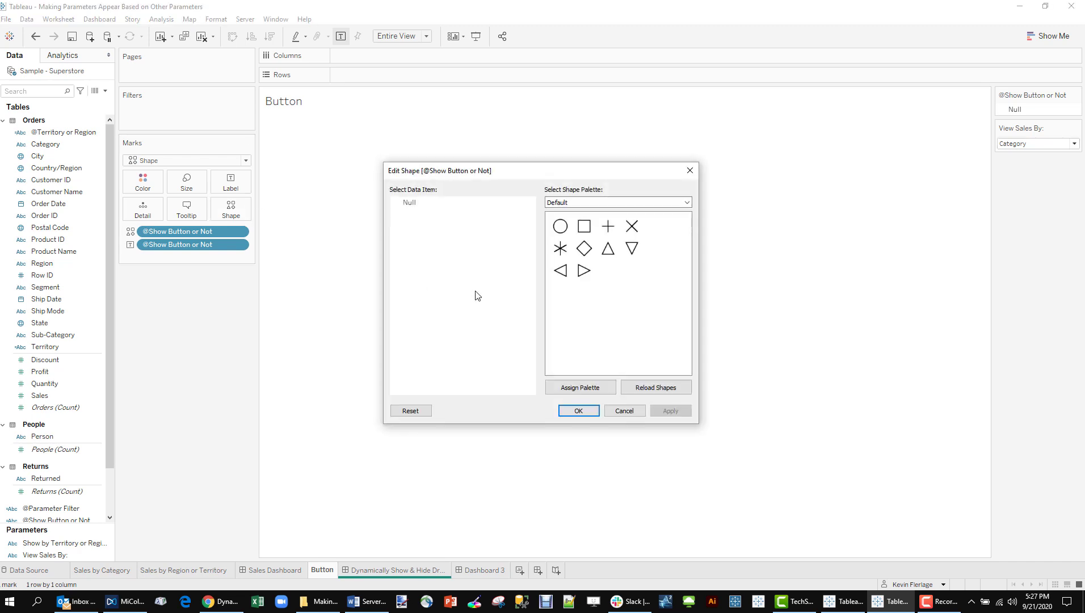
left_click(406, 204)
left_click(584, 226)
left_click(626, 412)
Step: Toggle View Sales By between Geography and Category to check the button, then open Dashboard 3
left_click(1013, 143)
left_click(1010, 163)
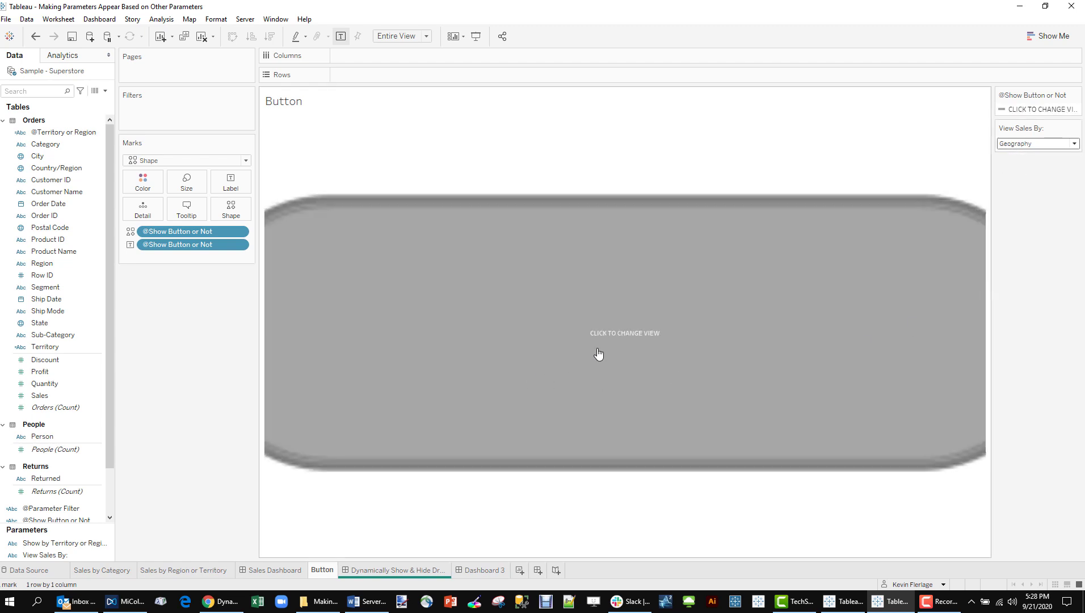
left_click(1021, 143)
left_click(1017, 152)
left_click(1025, 146)
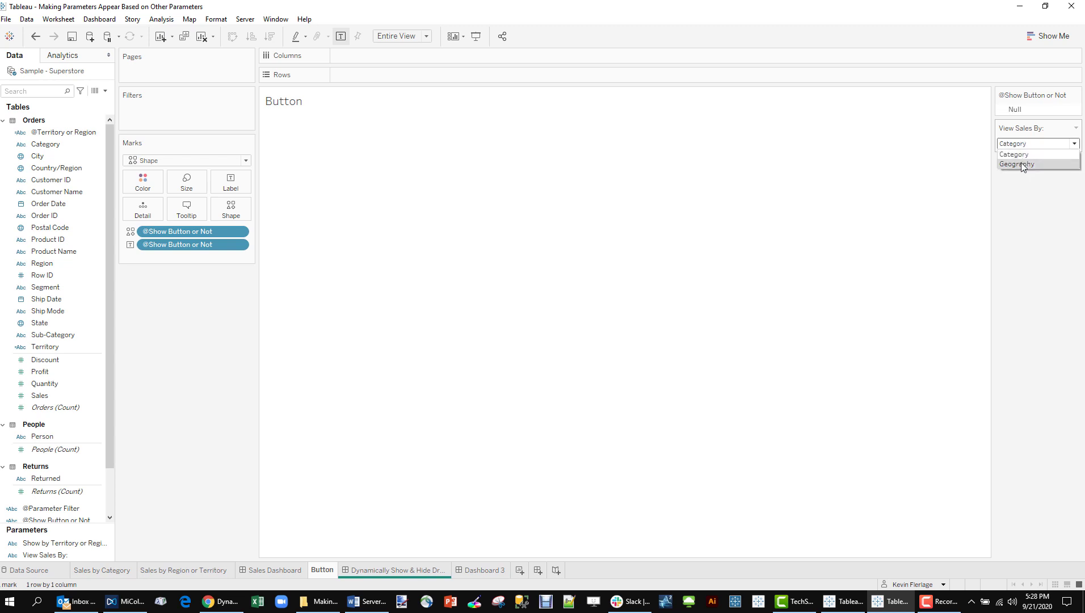
left_click(1020, 162)
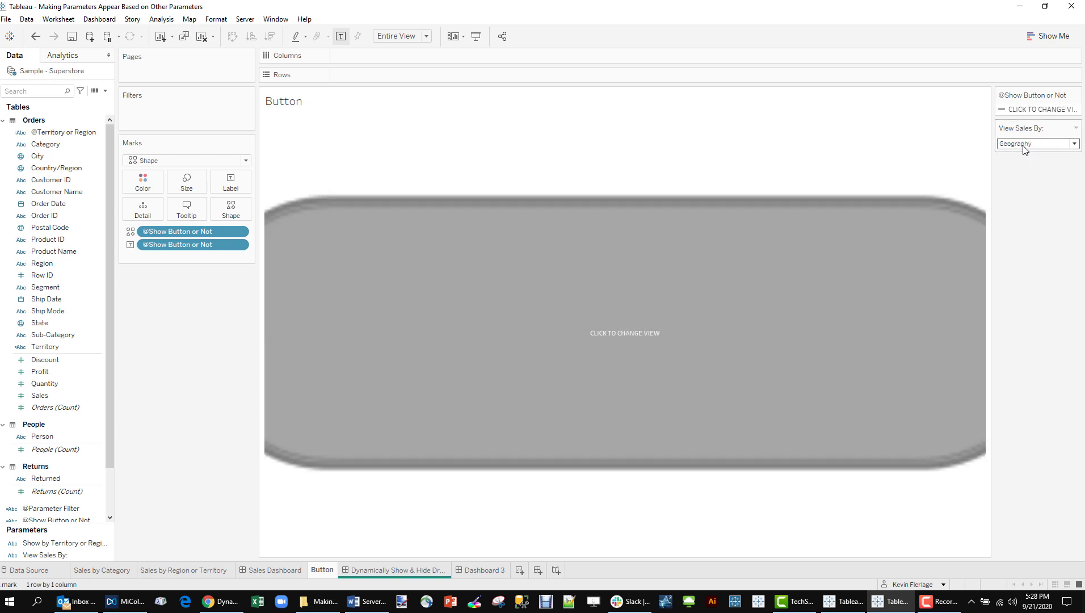
left_click(1024, 146)
left_click(1017, 153)
Step: On Sales Dashboard, place the Button sheet at the top beside View Sales By and hide its title
left_click(475, 570)
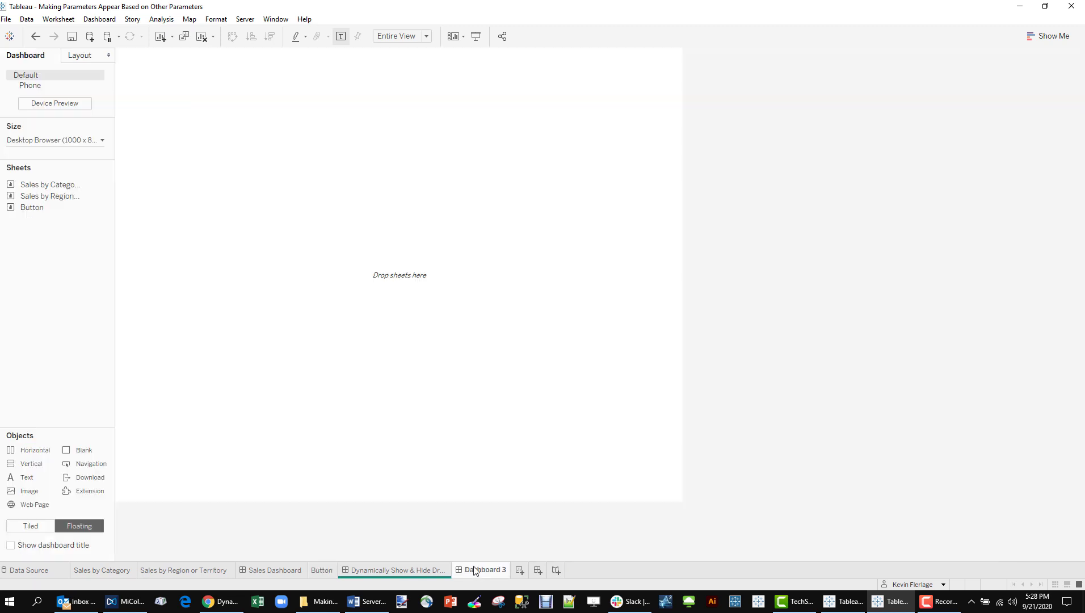
left_click(261, 570)
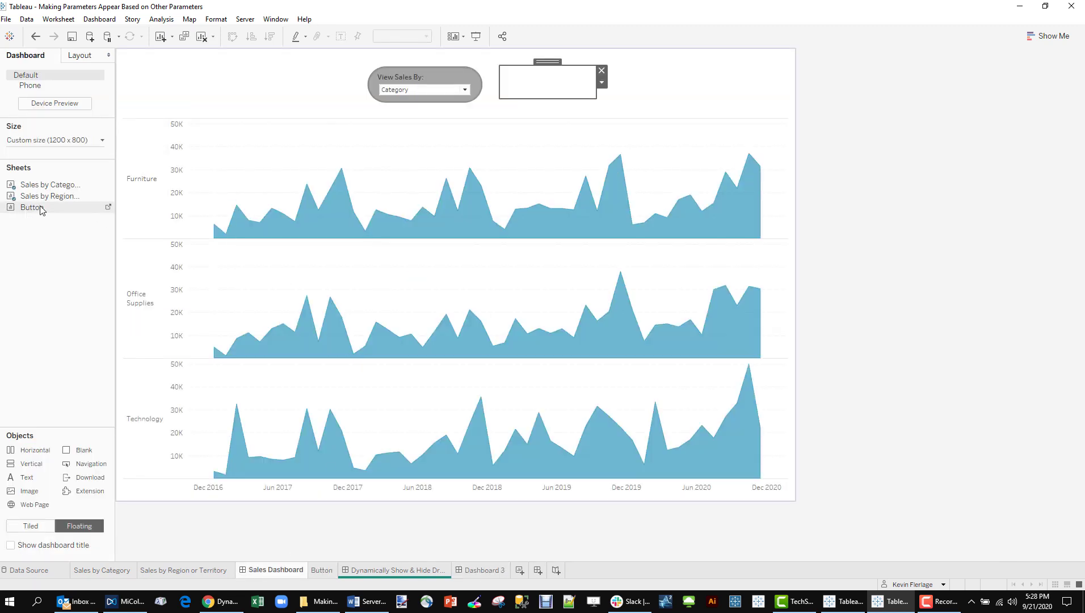
left_click_drag(41, 210, 253, 203)
left_click_drag(358, 162, 529, 77)
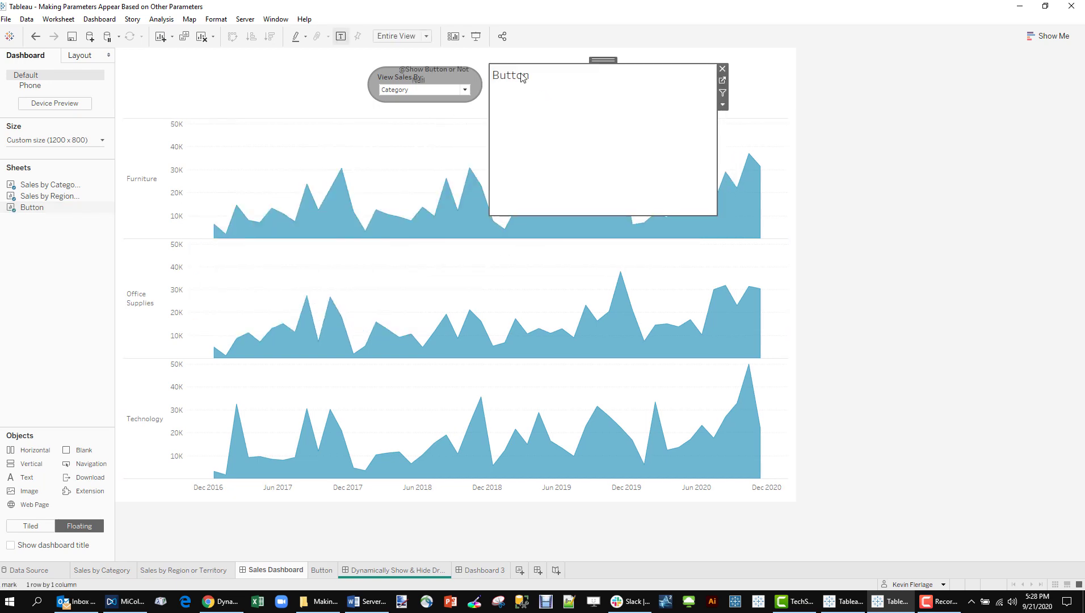
right_click(522, 78)
left_click(547, 90)
left_click(449, 74)
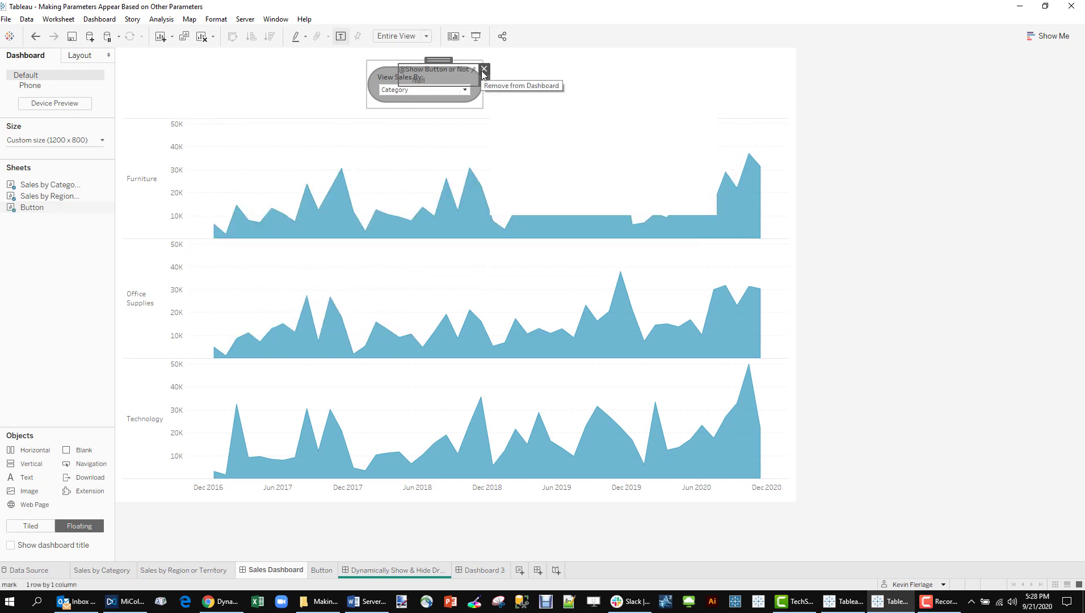
left_click(484, 69)
left_click(564, 100)
left_click_drag(716, 212, 601, 102)
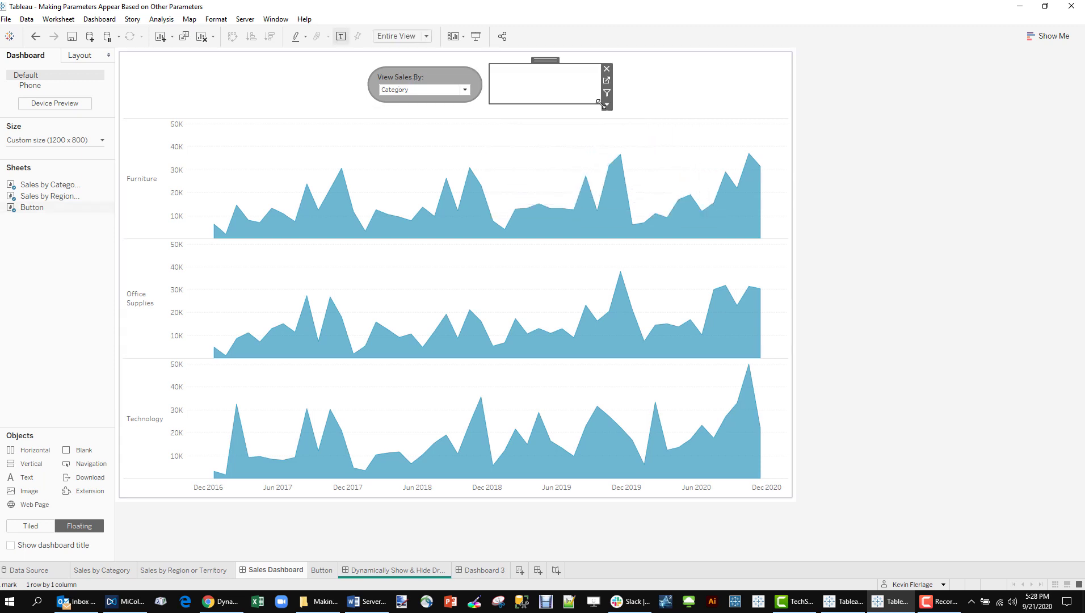
right_click(548, 59)
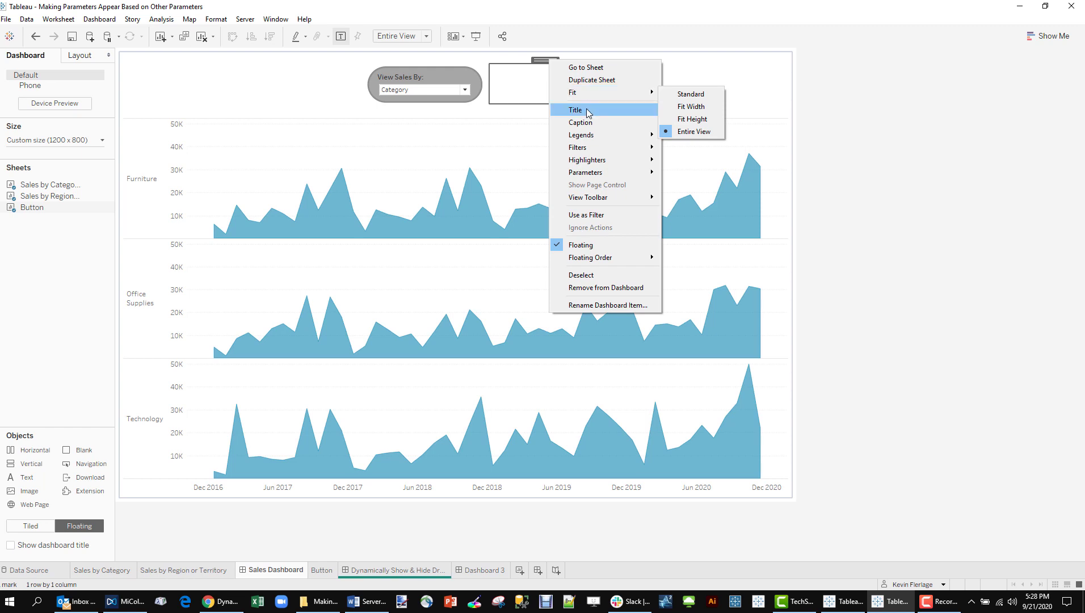
mouse_move(605, 257)
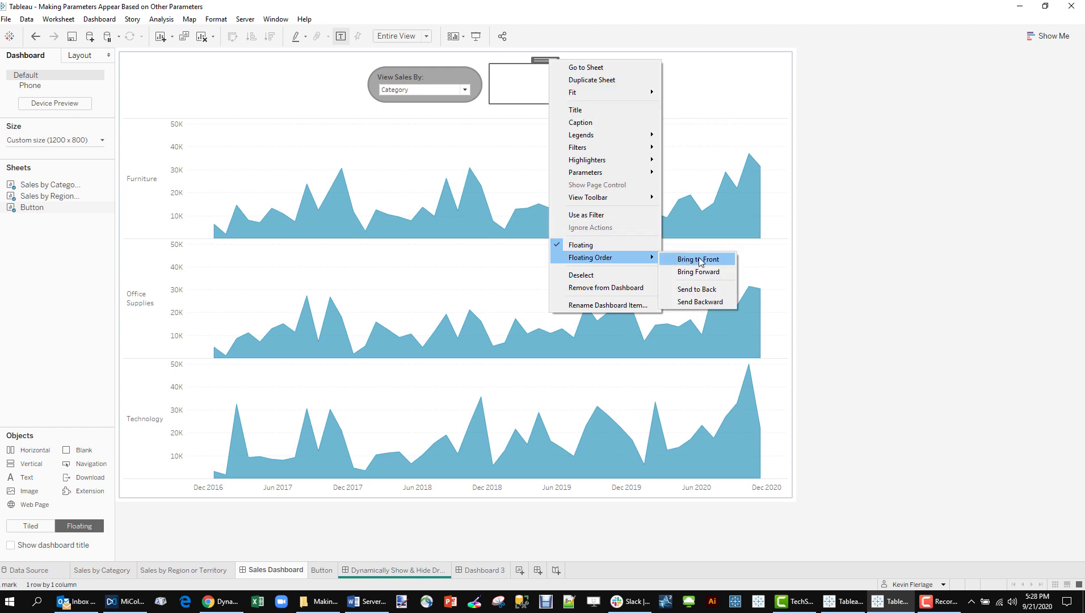
left_click(705, 290)
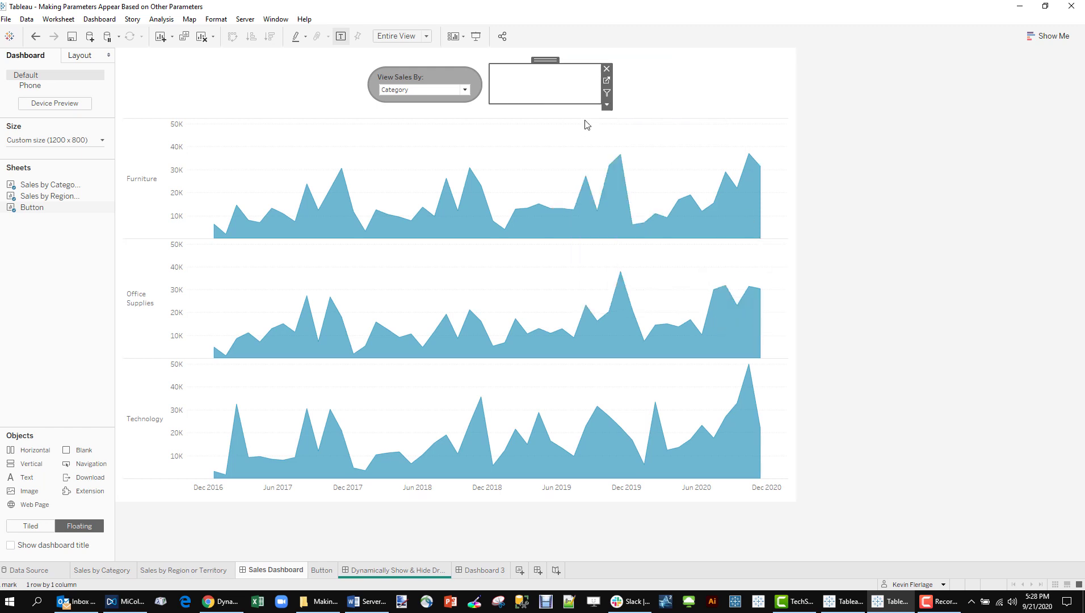
Step: Enlarge the show/hide button box slightly wider and taller
left_click(514, 93)
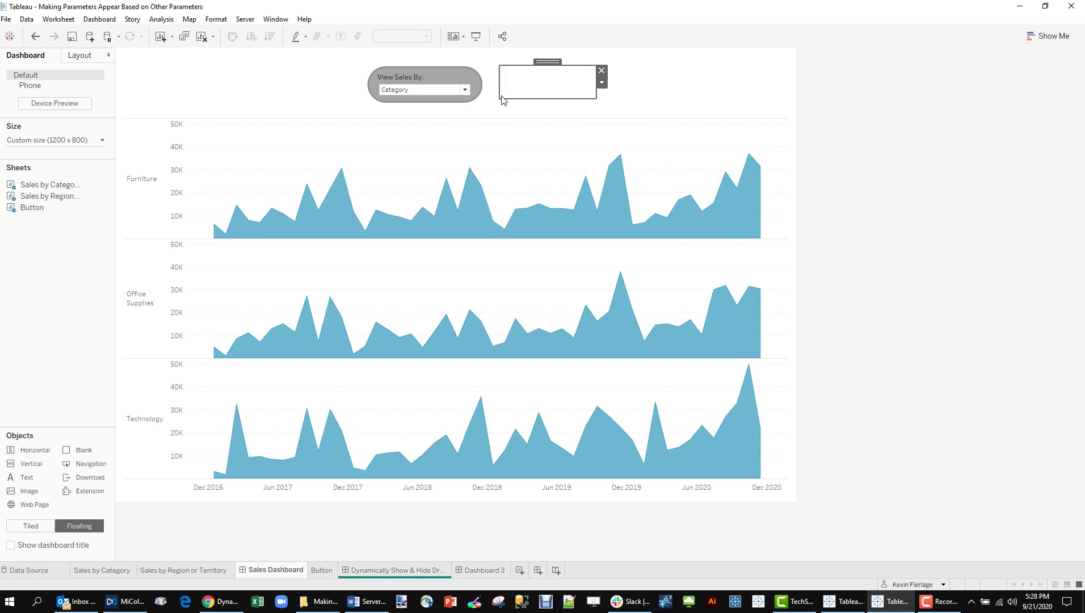
left_click_drag(500, 101, 494, 105)
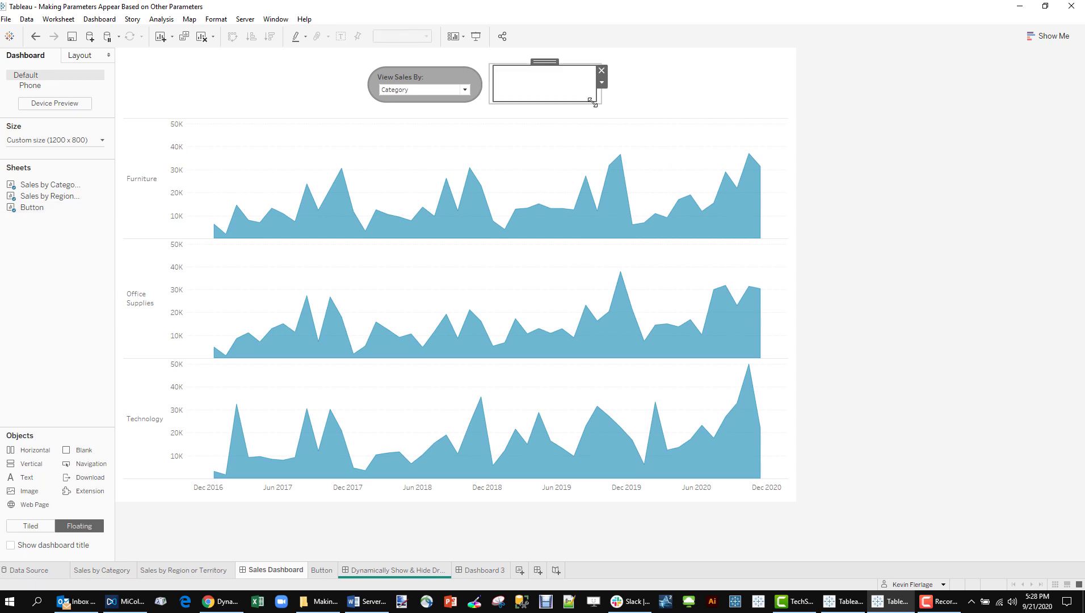
left_click_drag(596, 101, 599, 104)
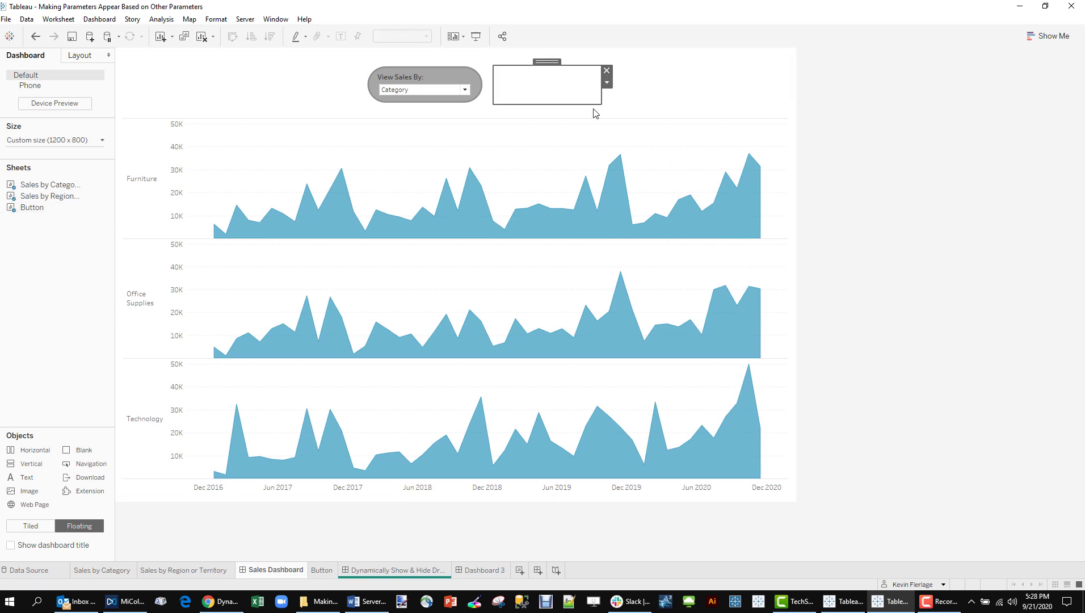
Step: With View Sales By on Geography, resize the button container and move it next to View Sales By
left_click(446, 89)
left_click(426, 109)
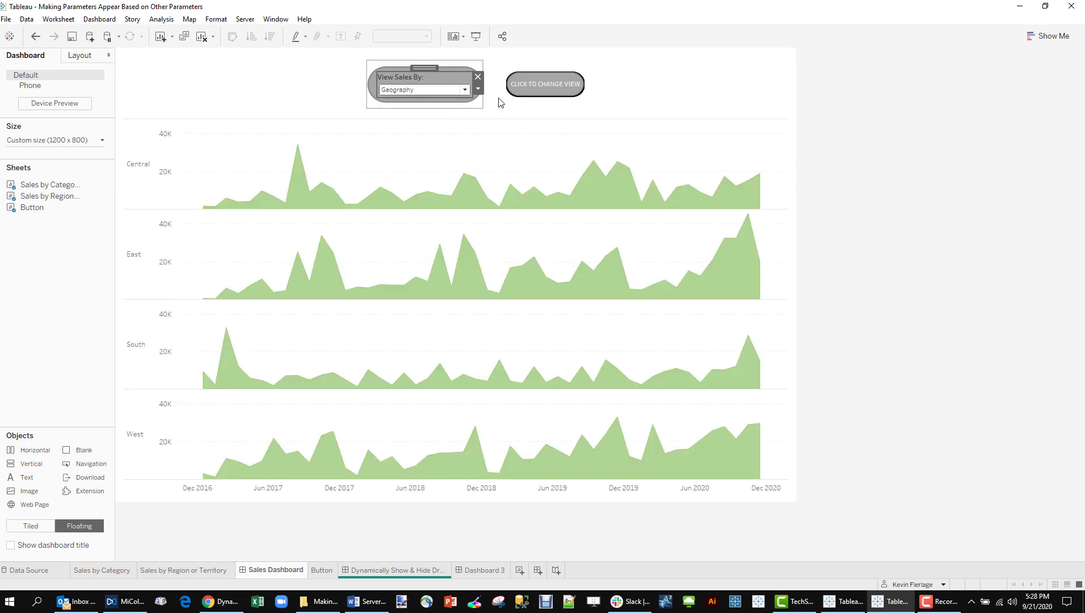
left_click(594, 94)
left_click_drag(602, 104, 617, 111)
left_click_drag(559, 60, 707, 64)
left_click(707, 64)
left_click(590, 101)
left_click_drag(601, 103, 616, 112)
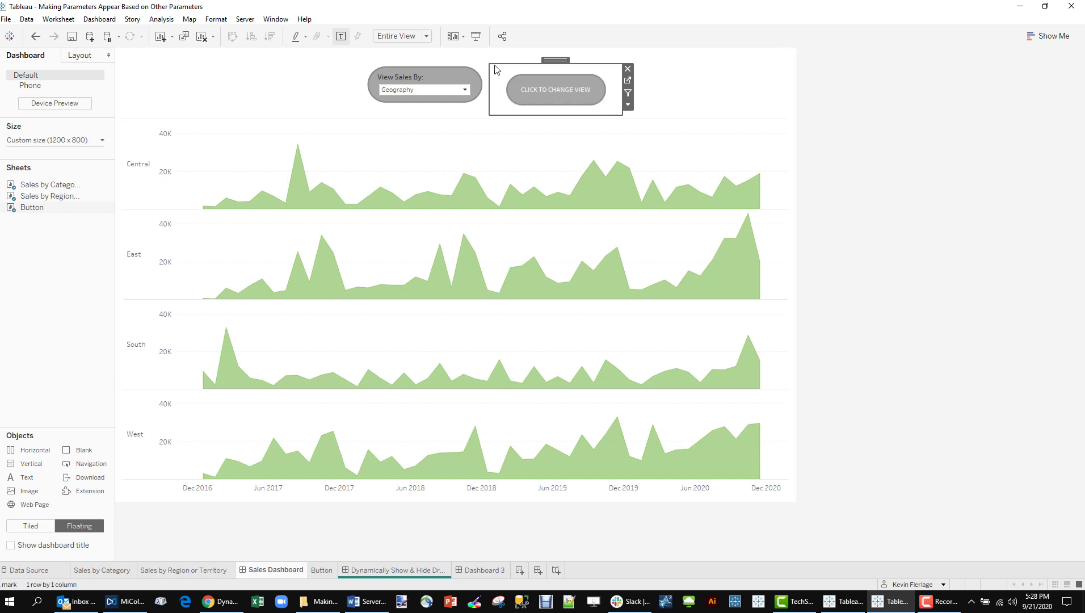
left_click_drag(489, 65, 480, 55)
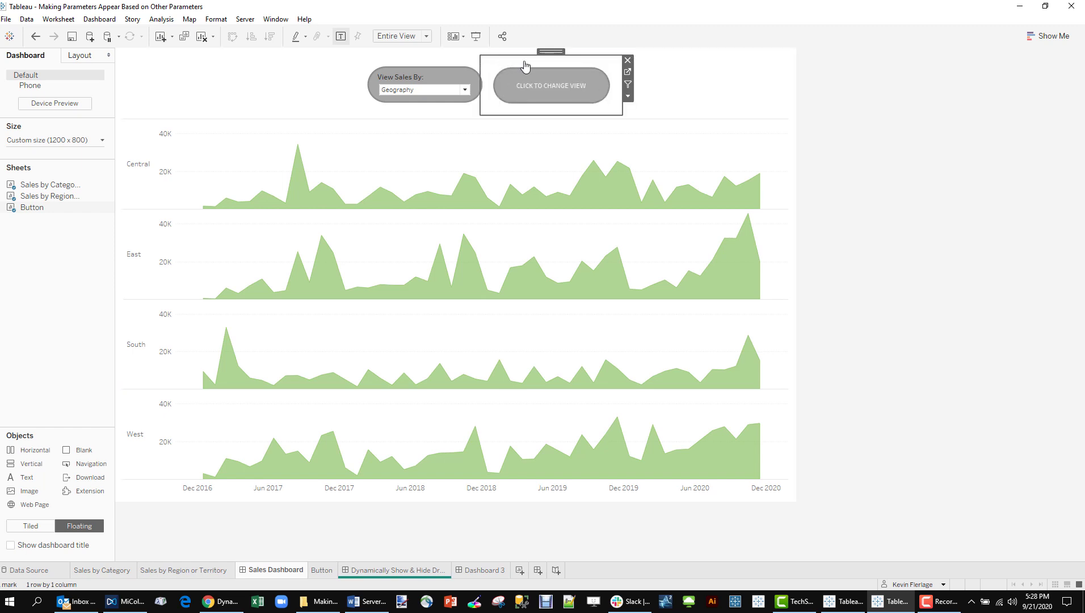
left_click_drag(489, 99, 548, 59)
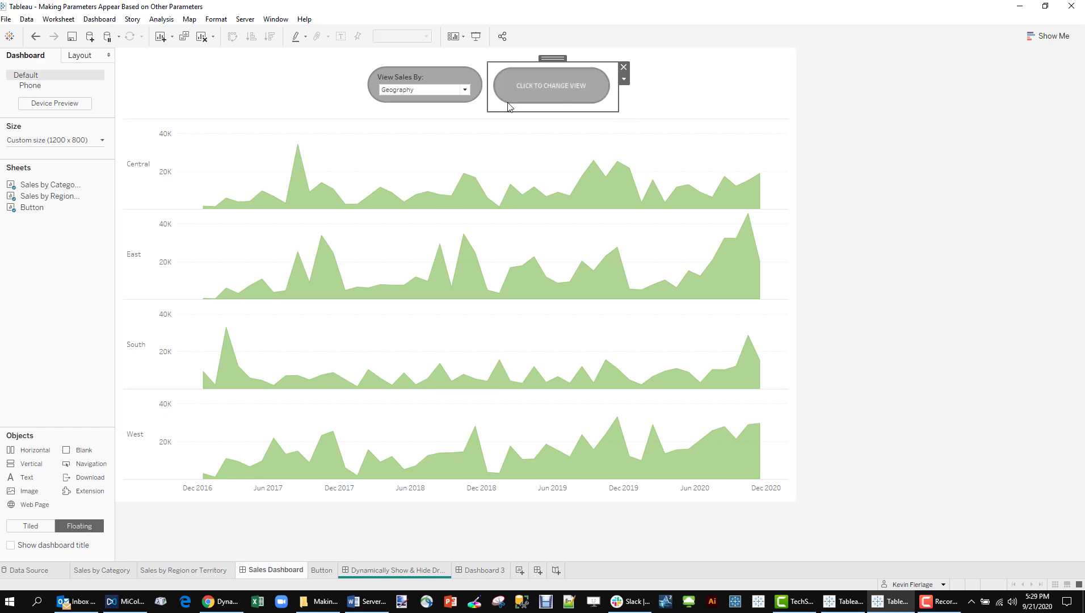
Step: Switch View Sales By to Category and back to Geography to check the button's visibility
left_click(451, 90)
left_click(433, 101)
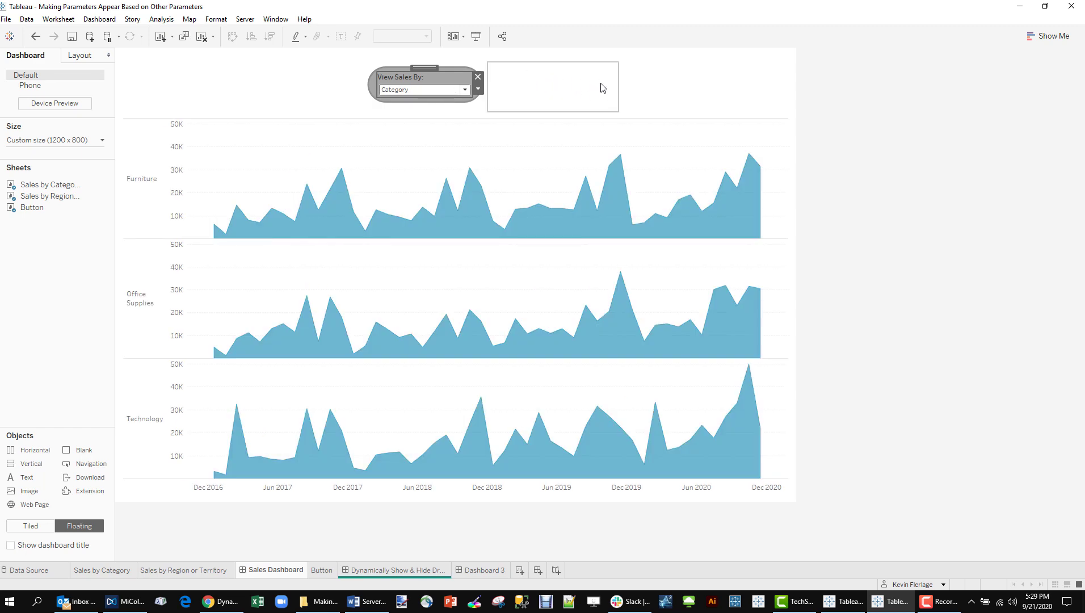
left_click(440, 92)
left_click(424, 111)
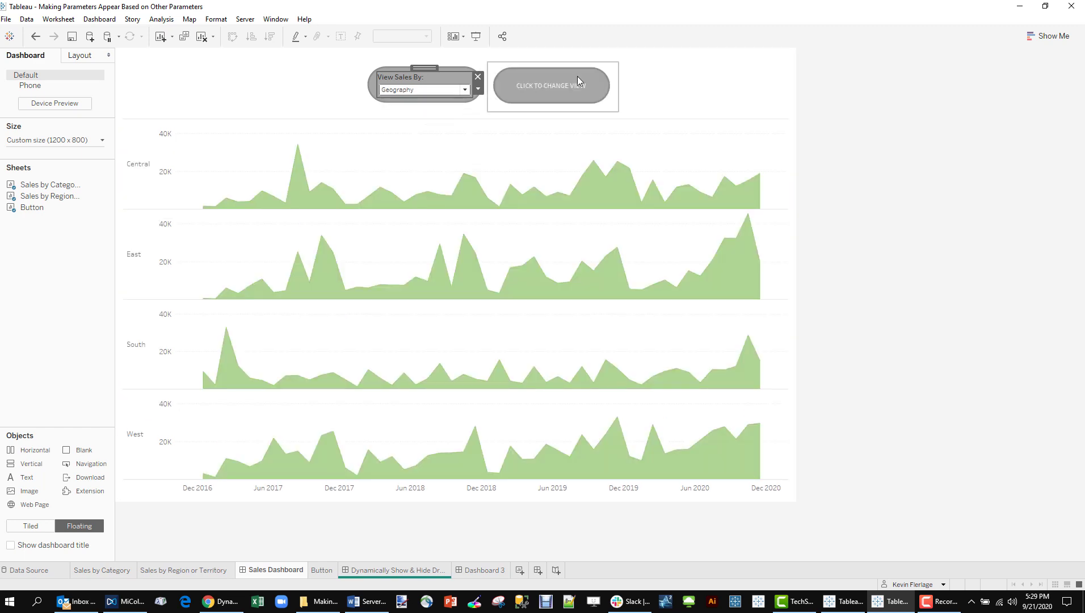
Step: Reveal the Territory or Region selector, switch it to Territory and back to Region, then hide and show it again
left_click(539, 88, "alt")
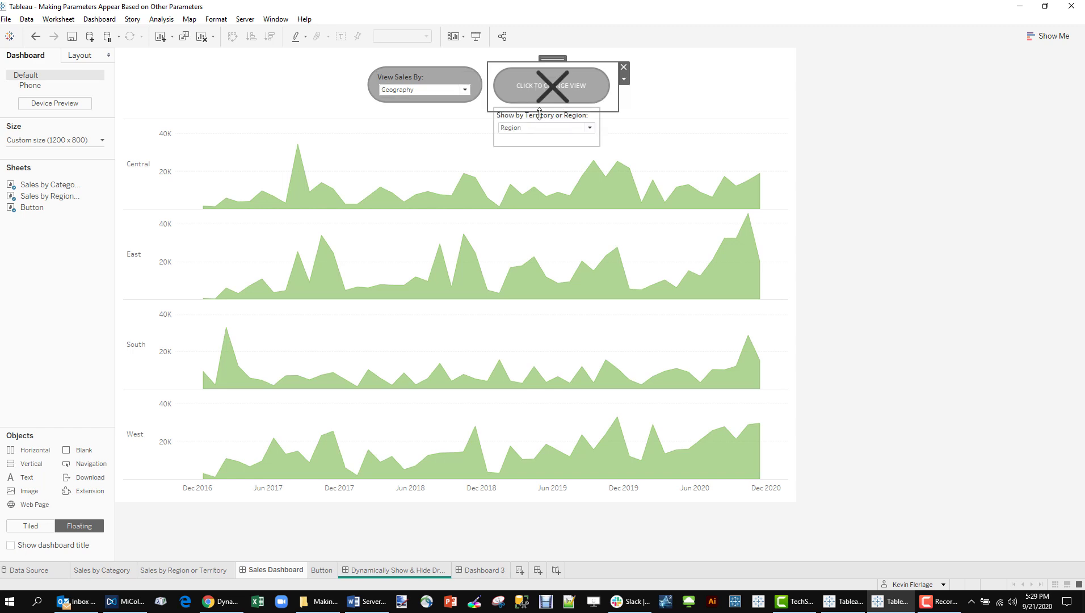
left_click(557, 127)
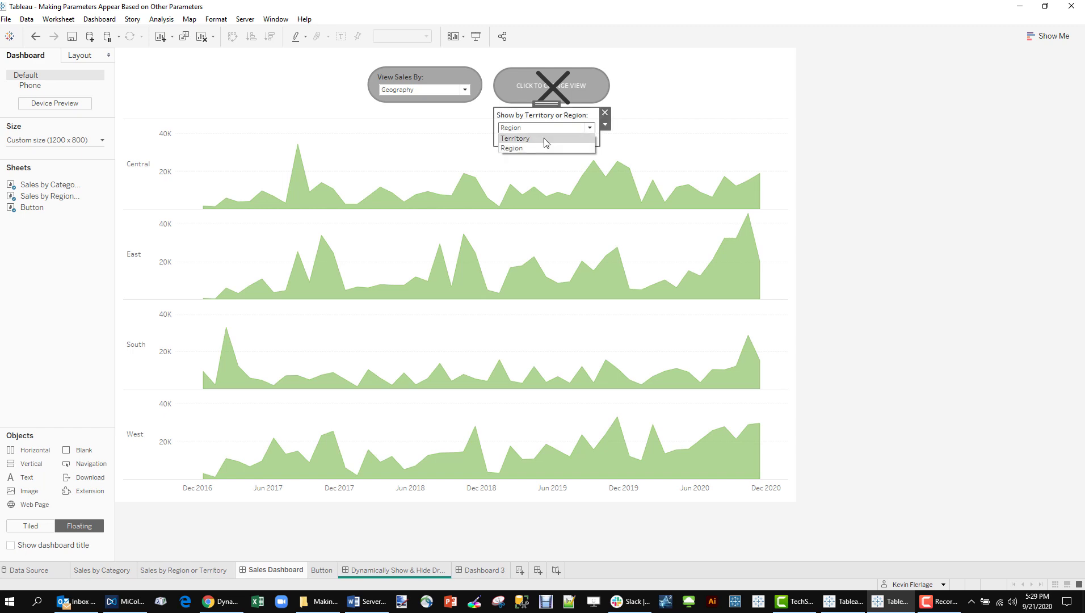
left_click(545, 138)
left_click(537, 127)
left_click(529, 147)
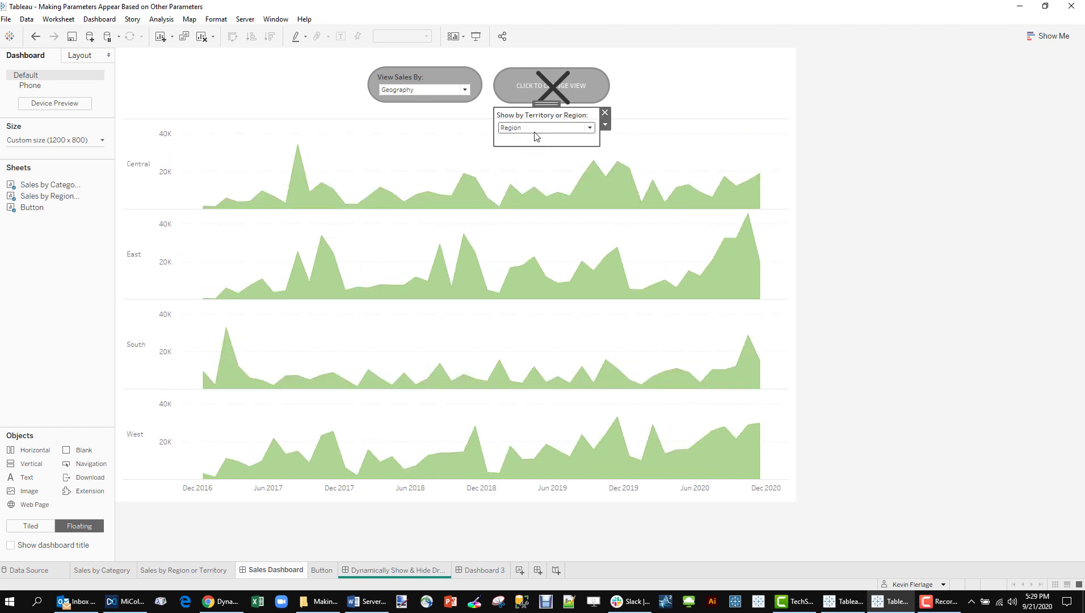
left_click(551, 92)
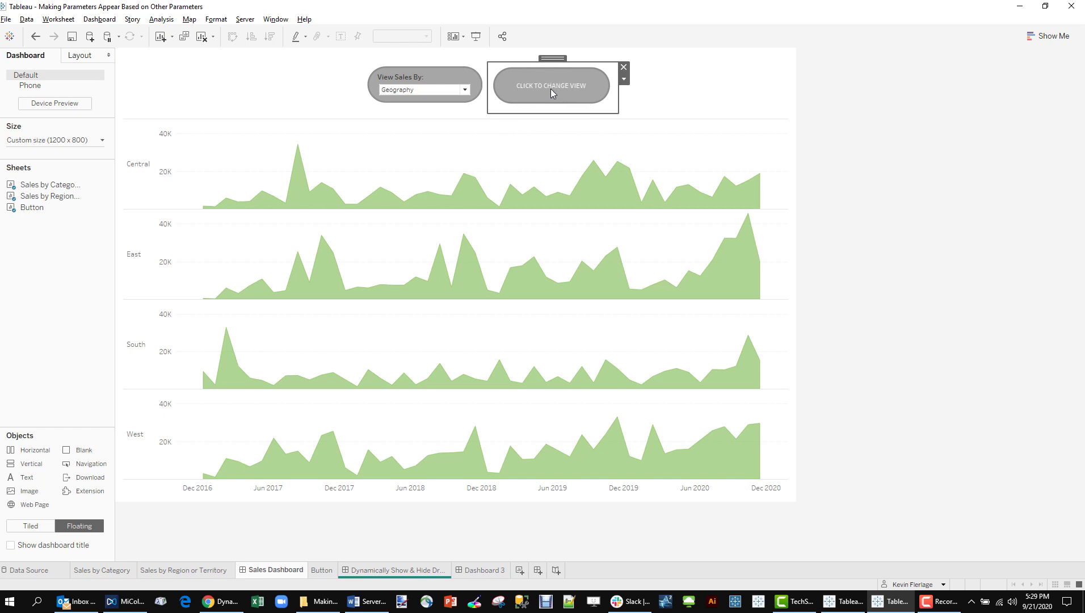
left_click(550, 88)
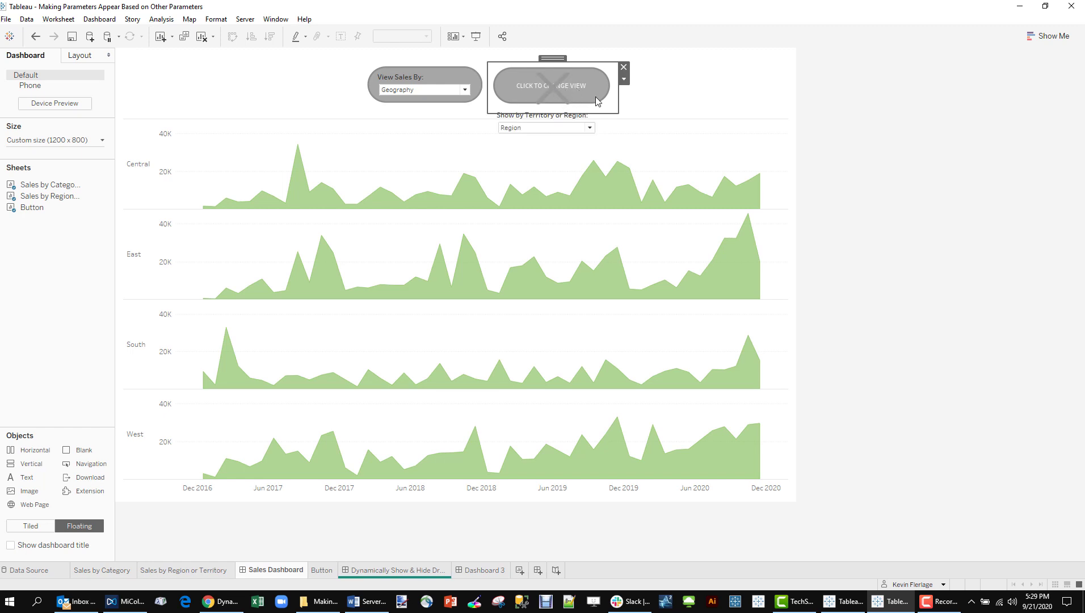
Step: Set the button's shown-state image to Close Button.png from Shapes\Parameter Appear
left_click(624, 79)
left_click(637, 93)
left_click(603, 325)
left_click(472, 269)
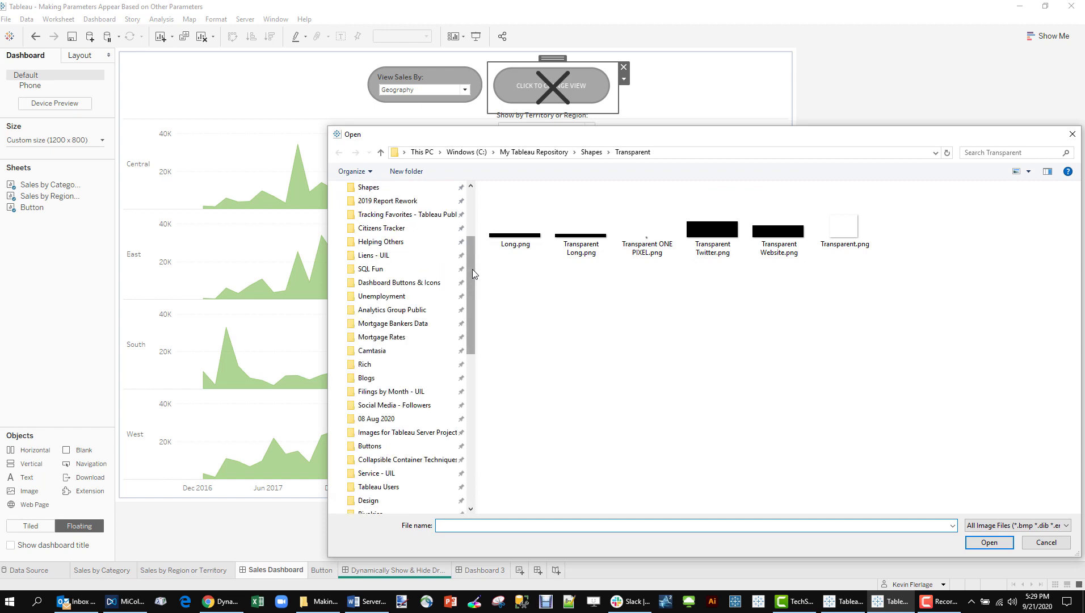
scroll(472, 269, "up", 2)
left_click(404, 242)
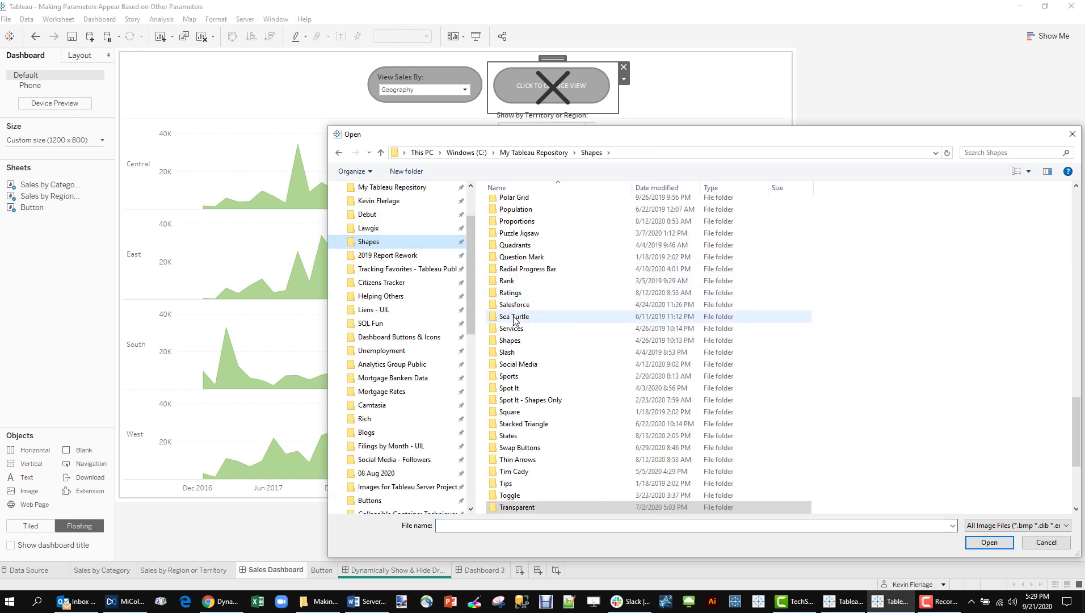
left_click(527, 273)
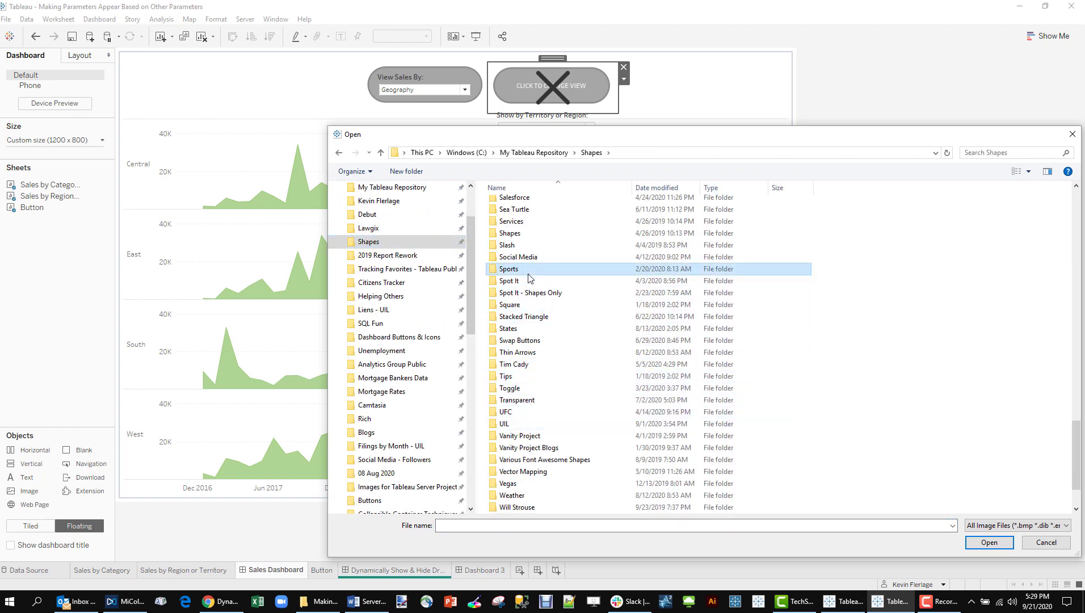
key("p")
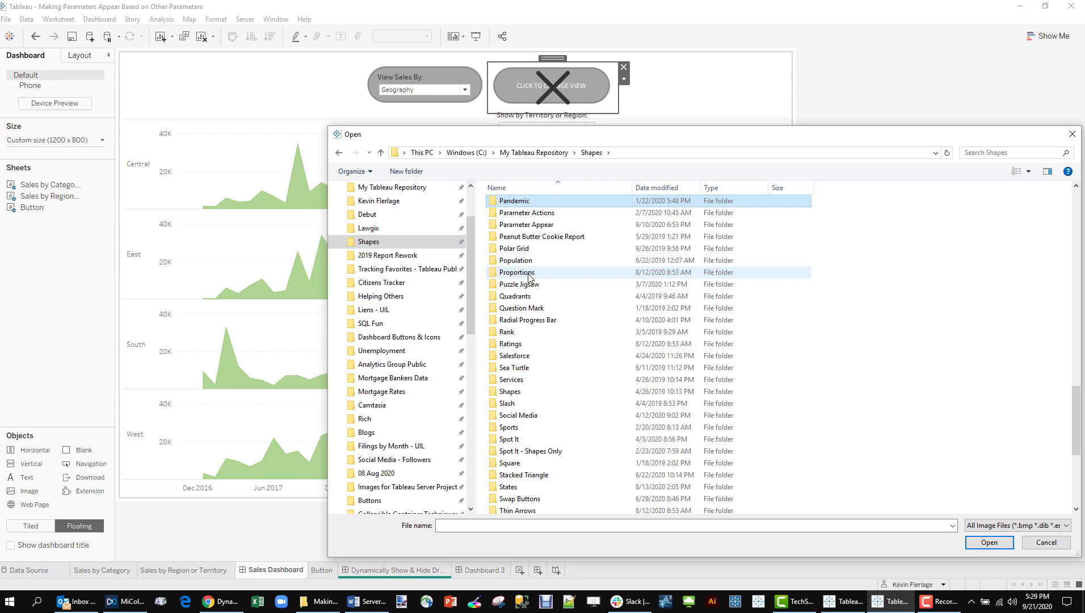
double_click(526, 225)
double_click(586, 206)
left_click(567, 425)
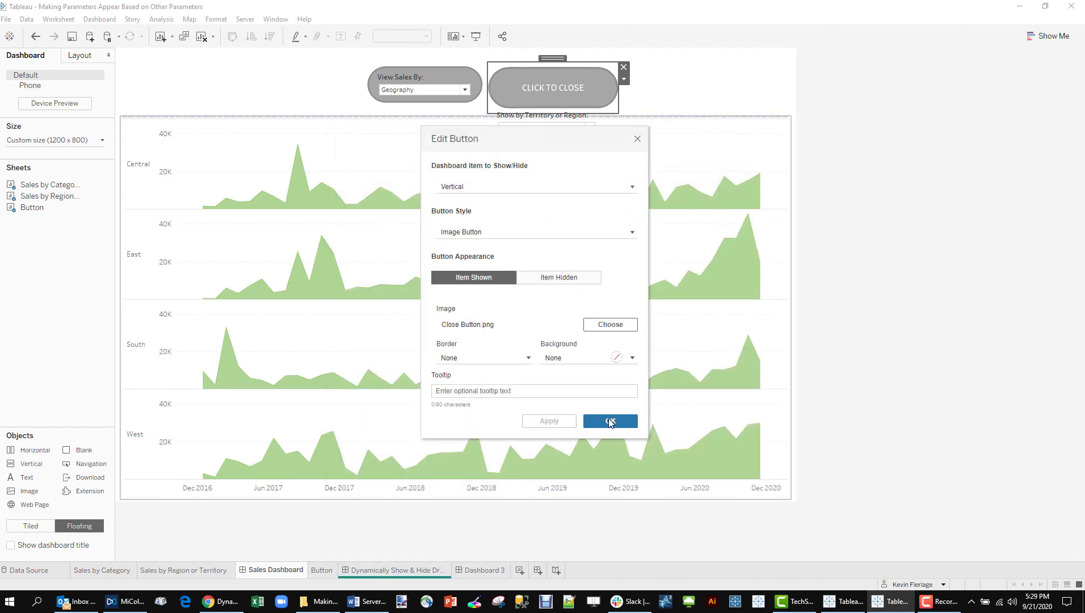
left_click(610, 421)
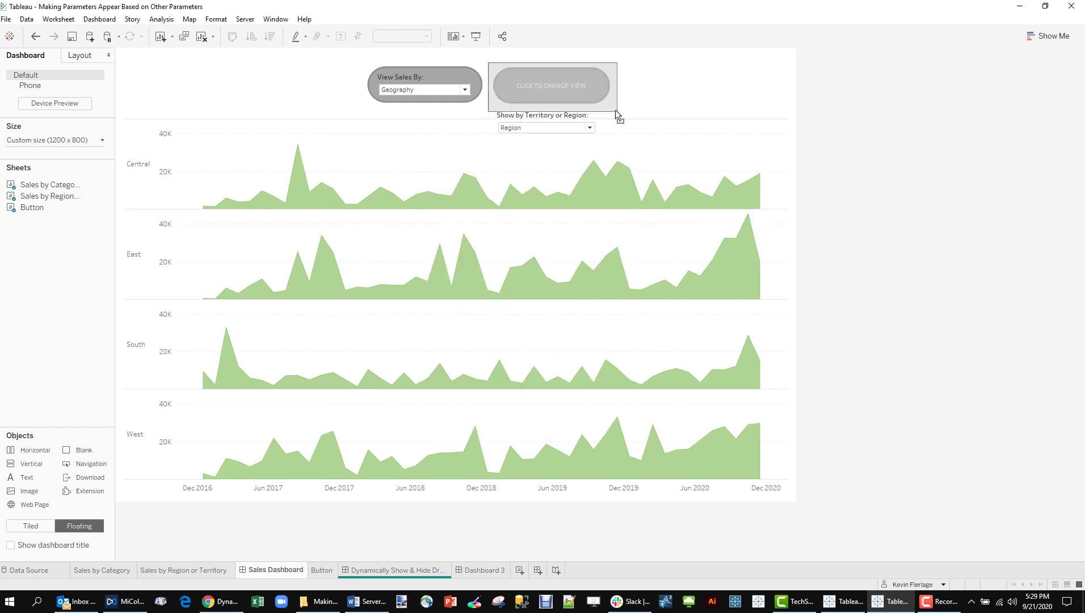
Step: Toggle the button into its CLICK TO CLOSE state and select the whole dashboard
left_click(556, 63, "alt")
left_click(556, 64)
left_click(705, 94)
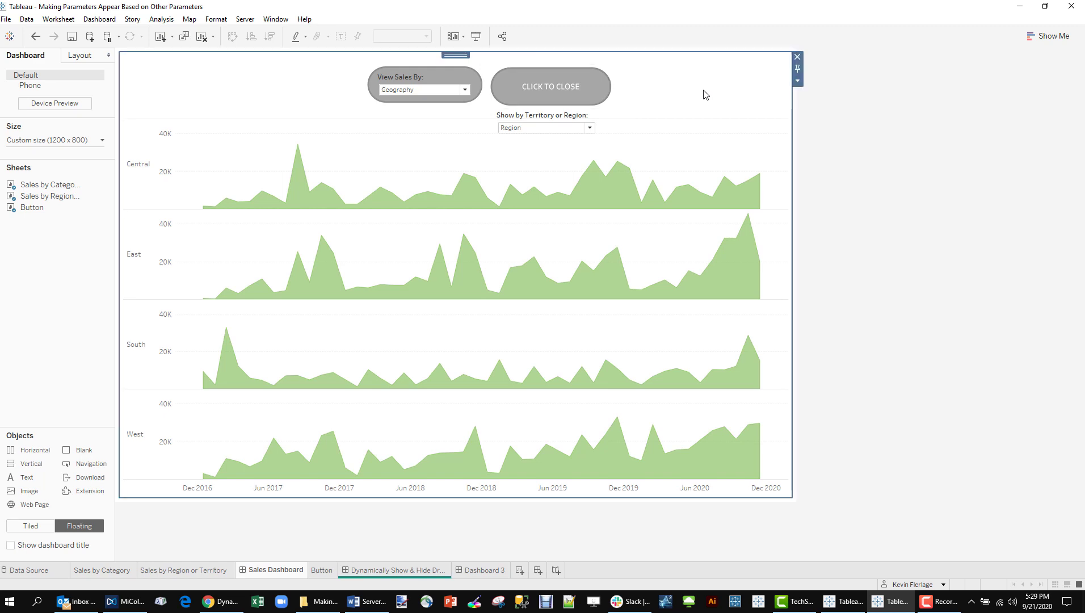
Step: Present the dashboard full-screen and set View Sales By to Geography
left_click(475, 36)
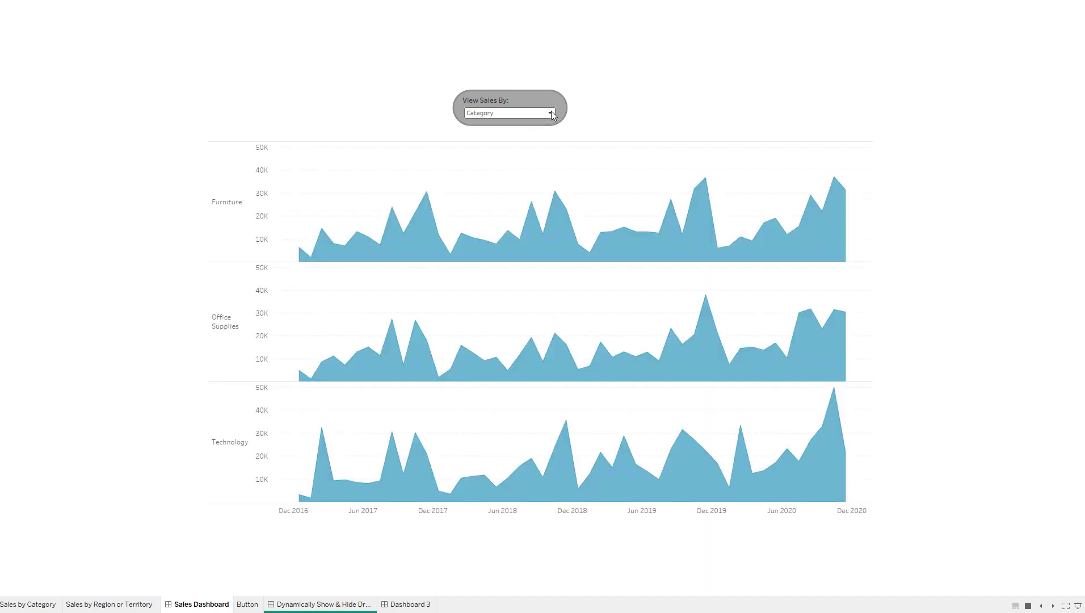
left_click(550, 114)
left_click(534, 134)
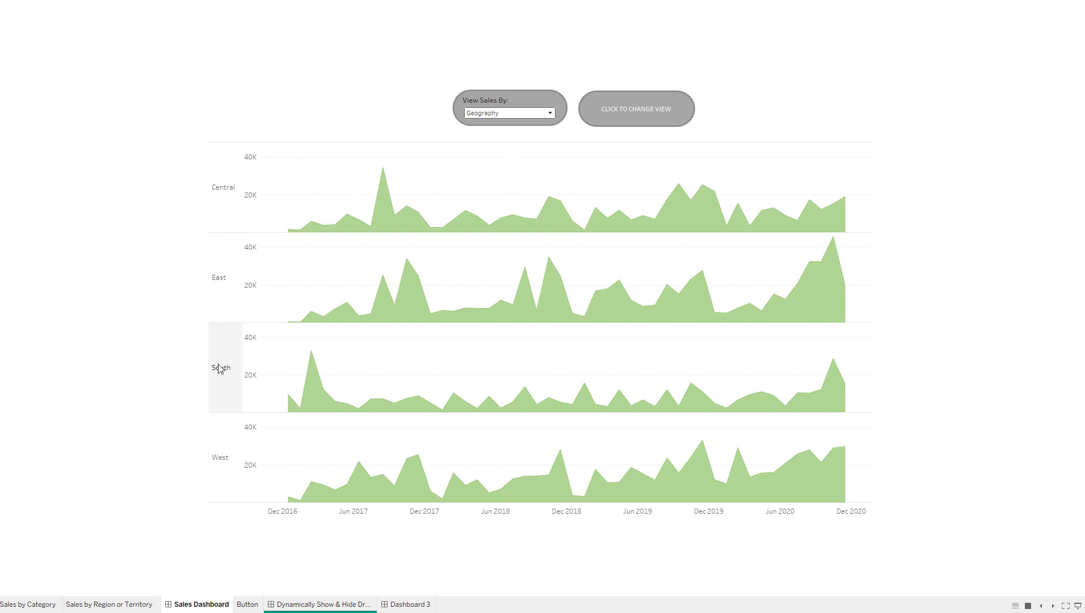
Step: Reveal the selector, switch to Territory and back to Region, close it, and exit Presentation Mode
left_click(637, 110)
left_click(622, 151)
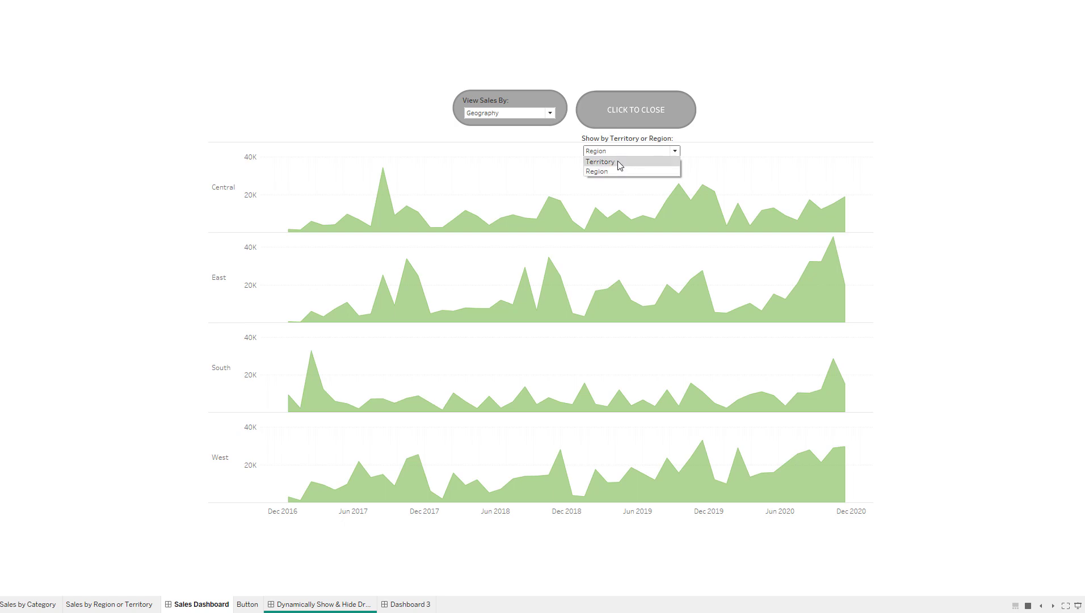
left_click(620, 163)
left_click(618, 152)
left_click(610, 171)
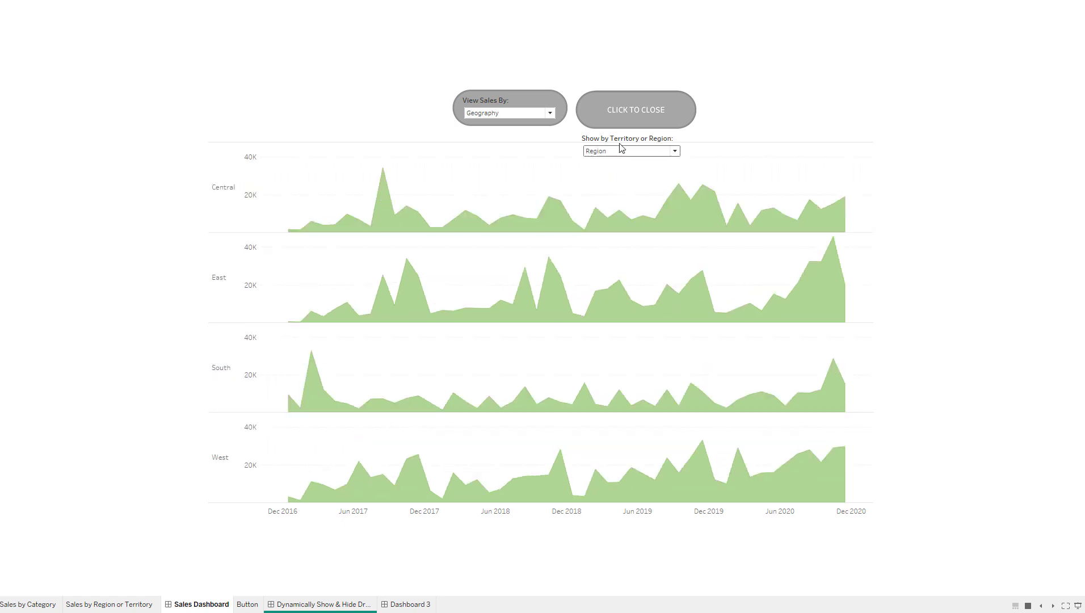
left_click(625, 118)
key("Escape")
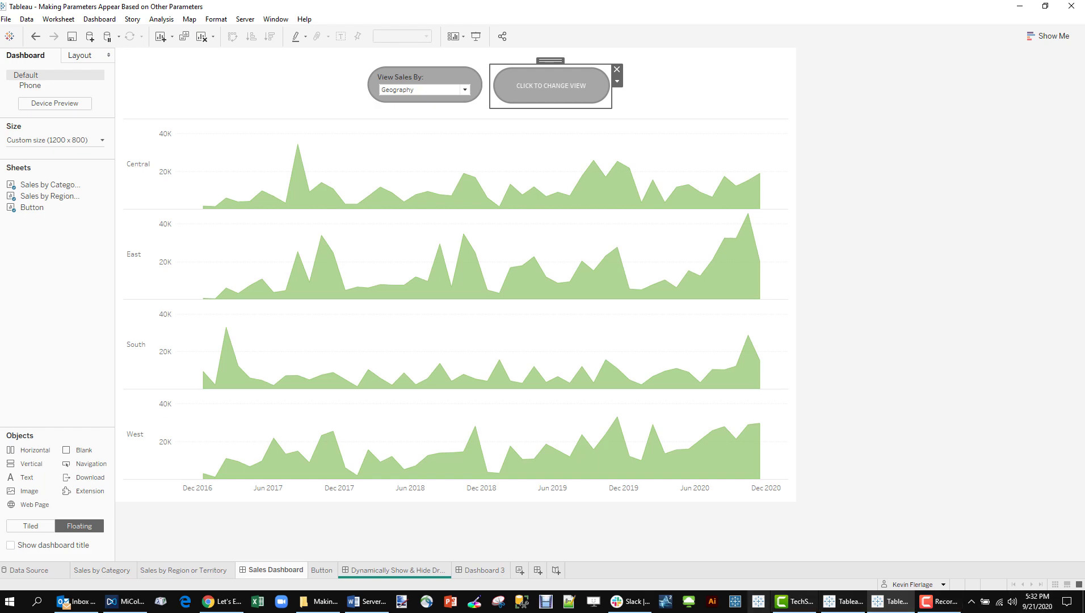
Step: In Chrome's Let's Explore Australia viz, try Australia on fire, GDP World 2018 and the Top N GDPs toggle
left_click(226, 603)
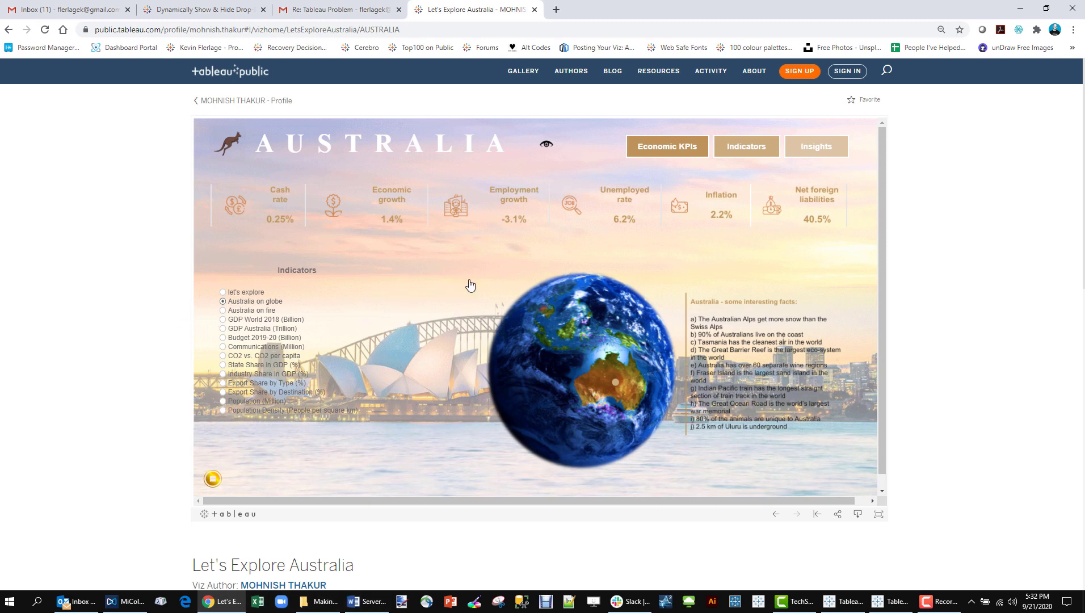
left_click(224, 311)
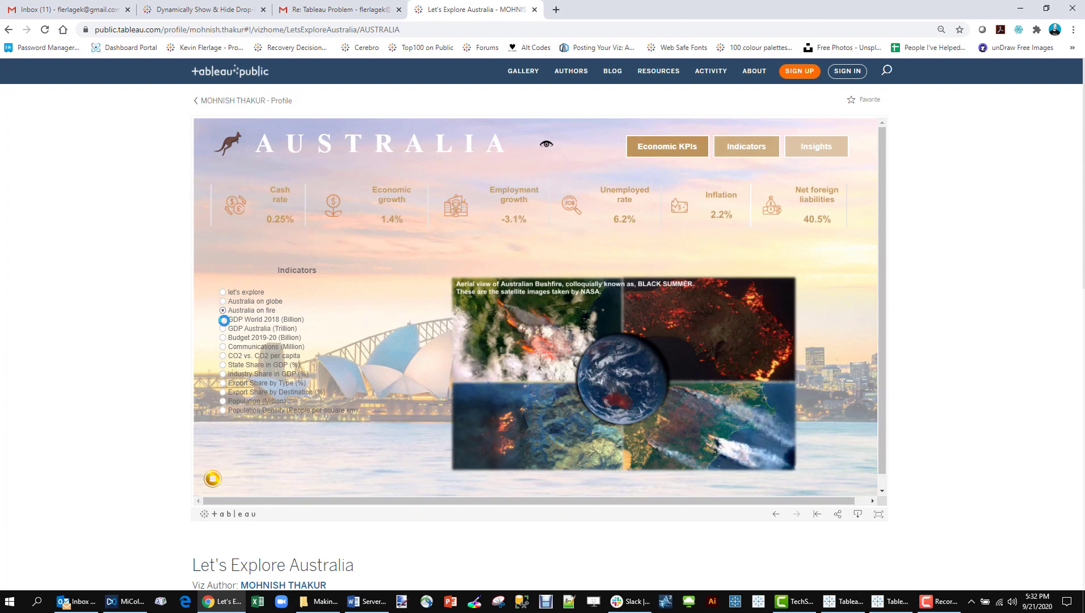
left_click(250, 324)
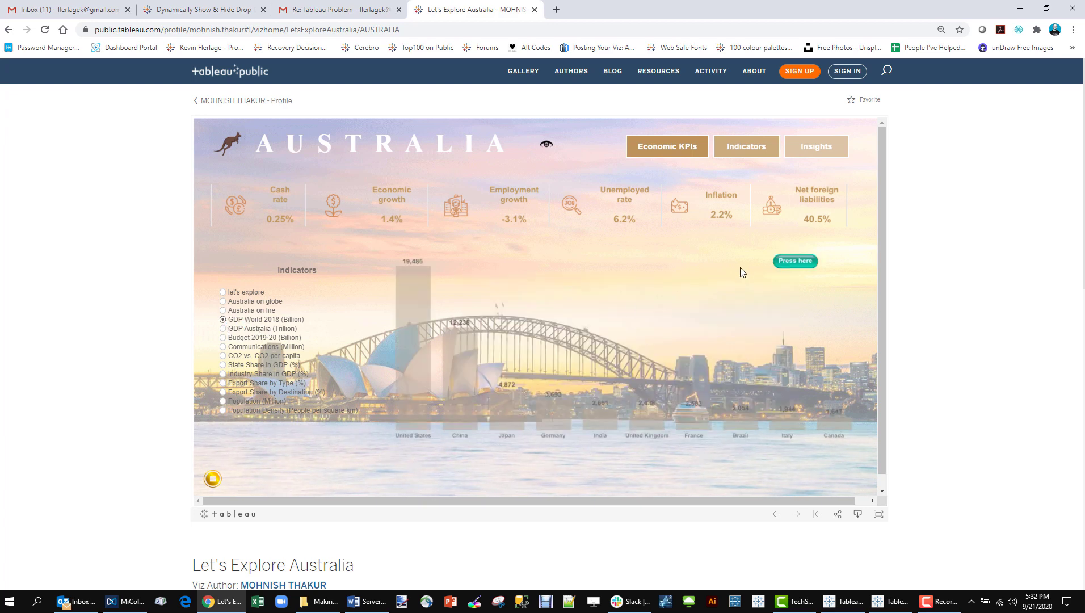
left_click(796, 264)
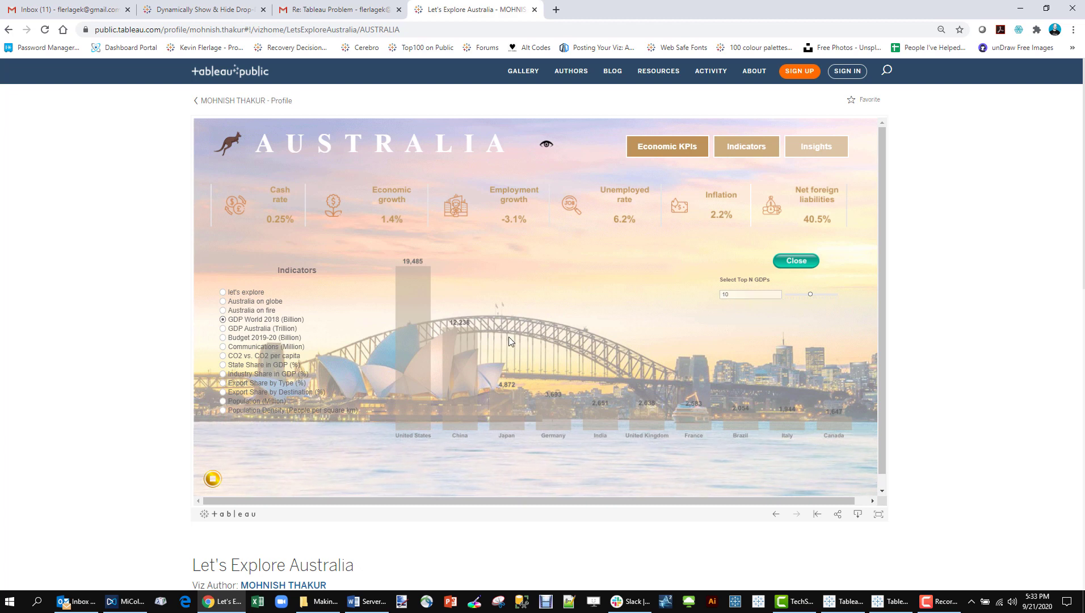
left_click(222, 310)
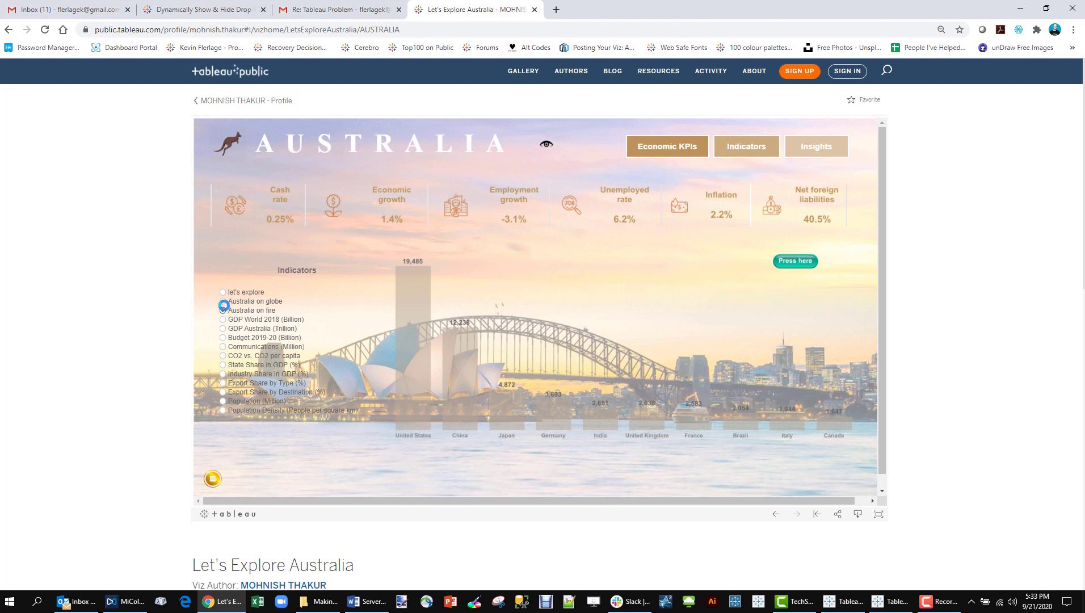